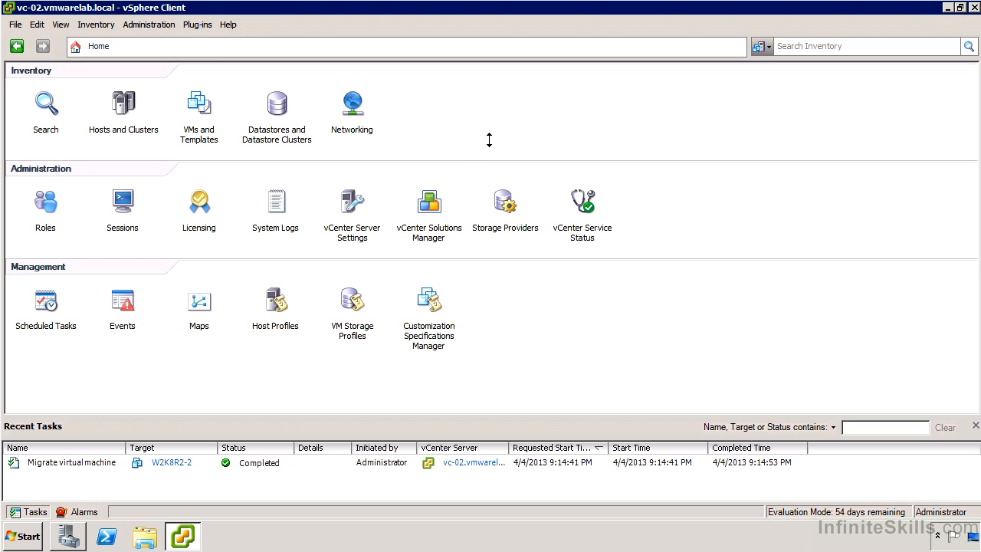
Open the vCenter roles and check the usage of the Read-only, Administrator and Virtual machine power user (sample) roles.
{"action": "left_click", "coordinate": [47, 206]}
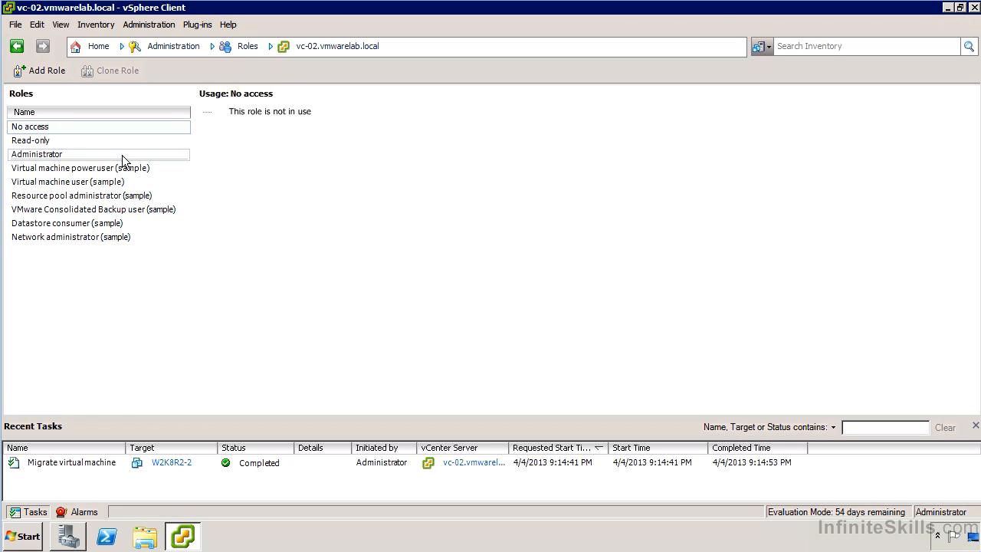
{"action": "left_click", "coordinate": [85, 143]}
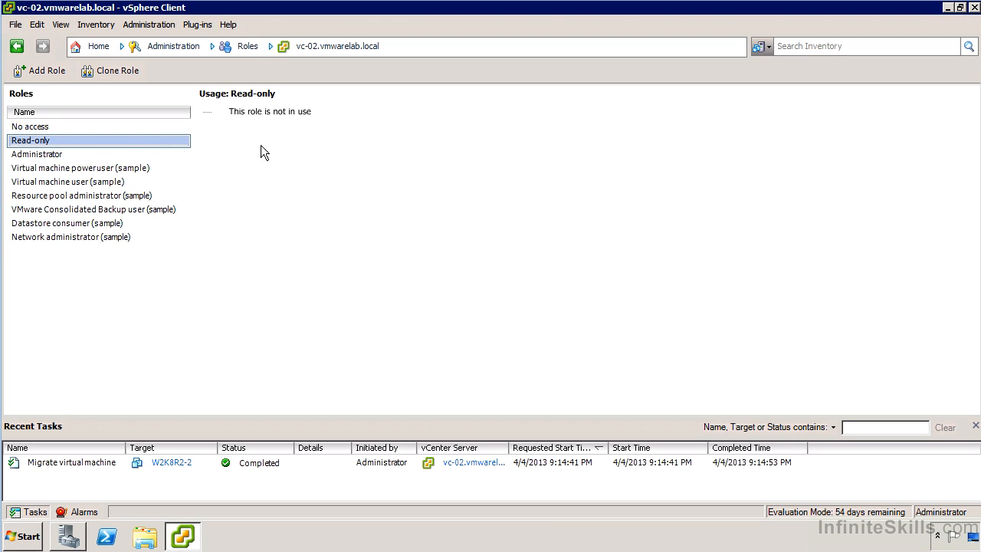
{"action": "left_click", "coordinate": [109, 157]}
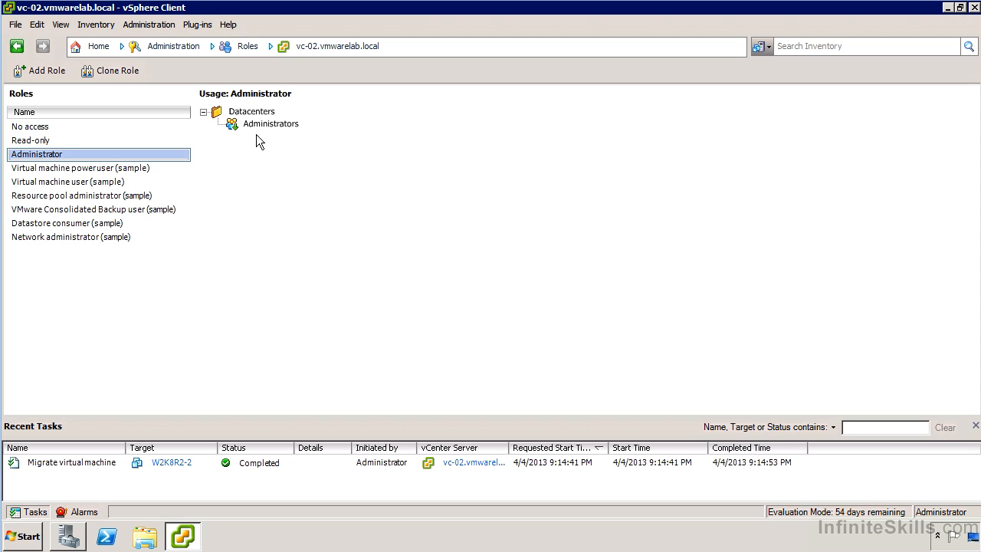
{"action": "left_click", "coordinate": [81, 170]}
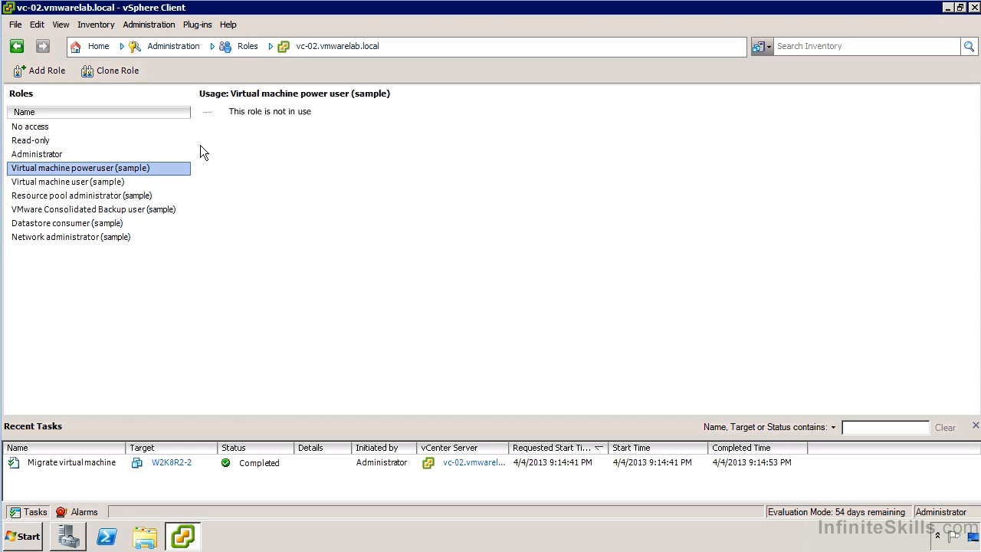
Inspect the privileges of the Virtual machine power user (sample) role in its edit dialog, leaving without changes.
{"action": "right_click", "coordinate": [126, 175]}
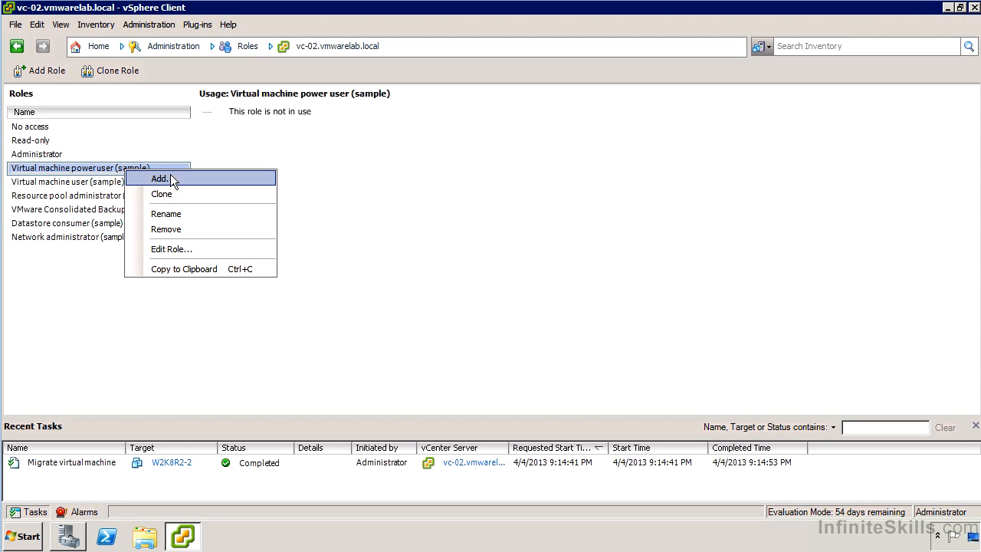
{"action": "left_click", "coordinate": [184, 251]}
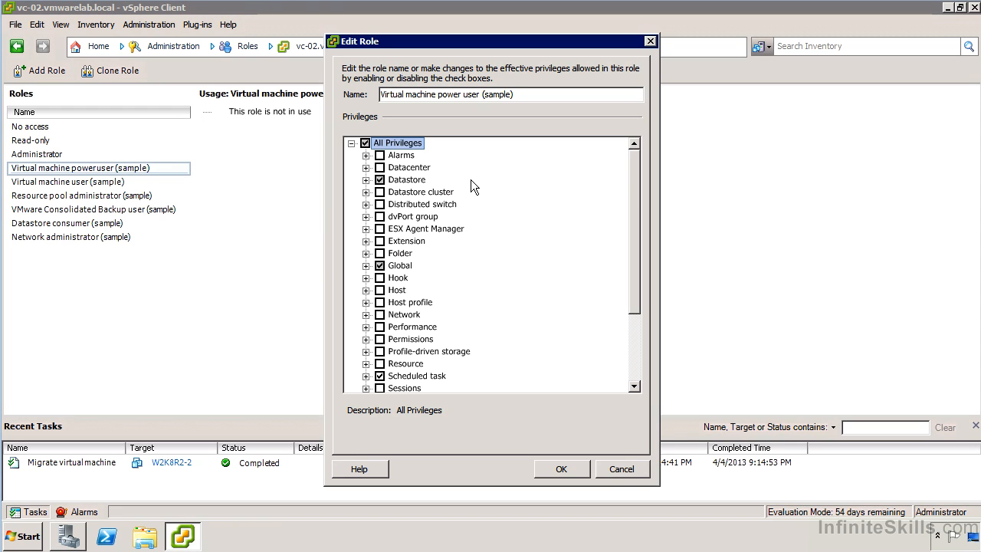
{"action": "left_click", "coordinate": [623, 470]}
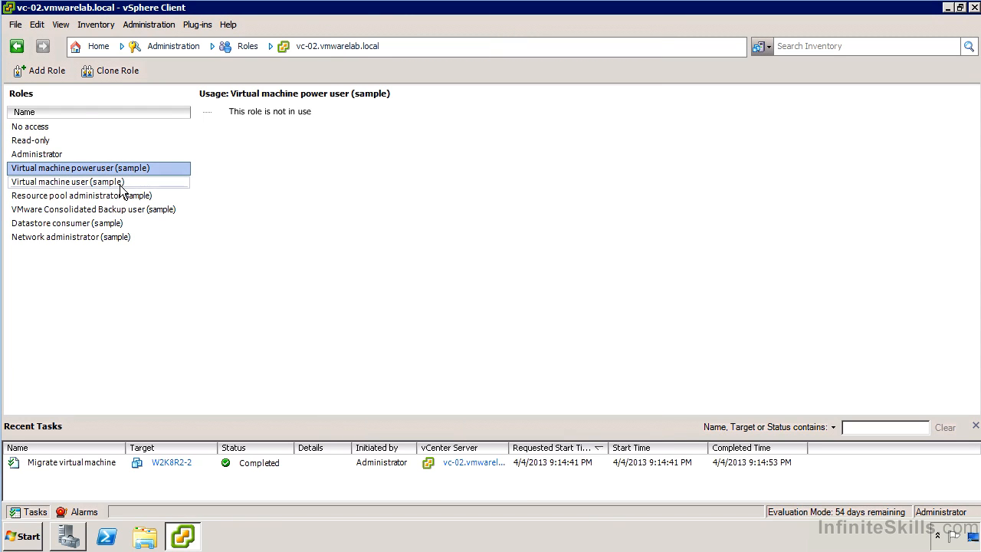
Clone the Virtual machine power user (sample) role and name the copy Custom Power User Role.
{"action": "left_click", "coordinate": [107, 78]}
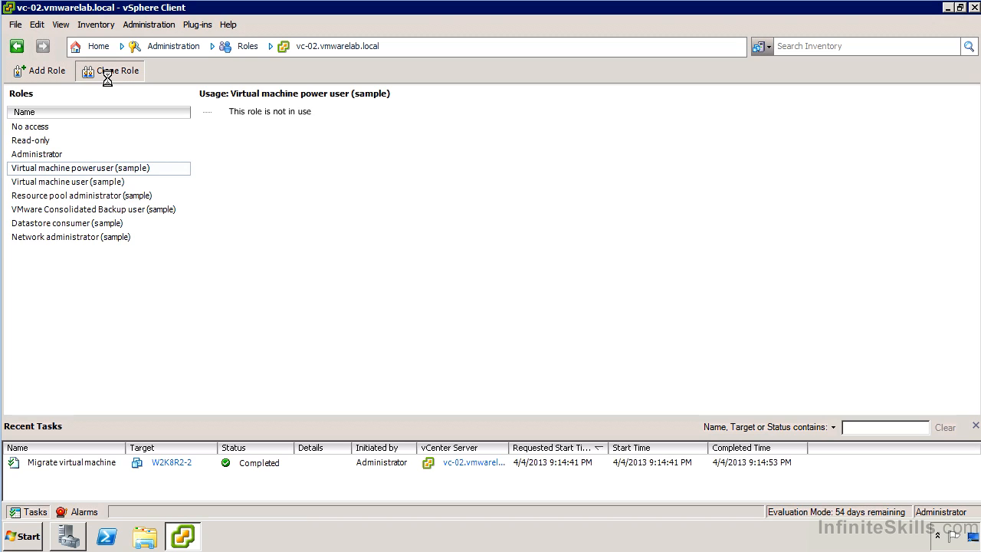
{"action": "type", "text": "Custom Power User Role"}
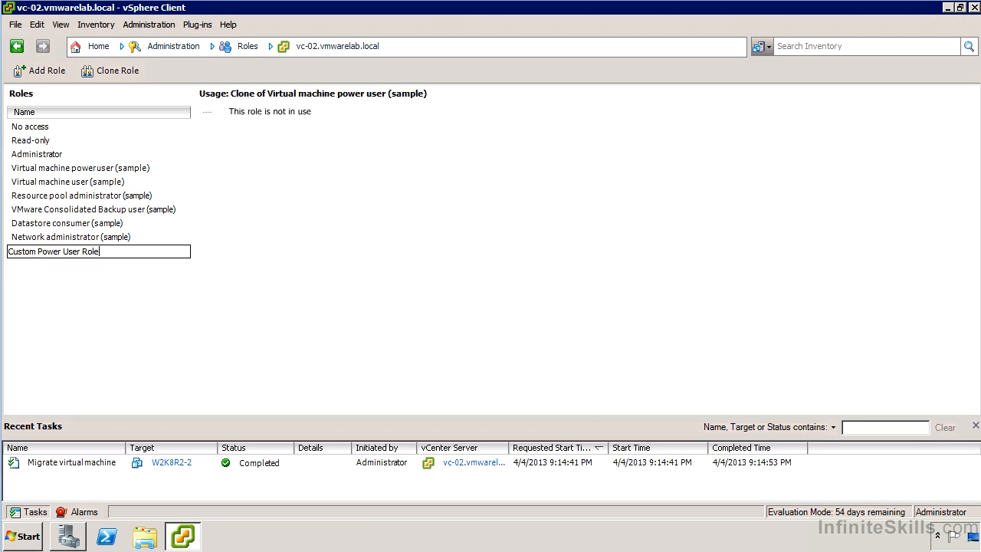
{"action": "key", "text": "Return"}
Open Custom Power User Role for editing and examine its Datastore, Global and Scheduled task privileges.
{"action": "left_click", "coordinate": [81, 250]}
{"action": "right_click", "coordinate": [81, 250]}
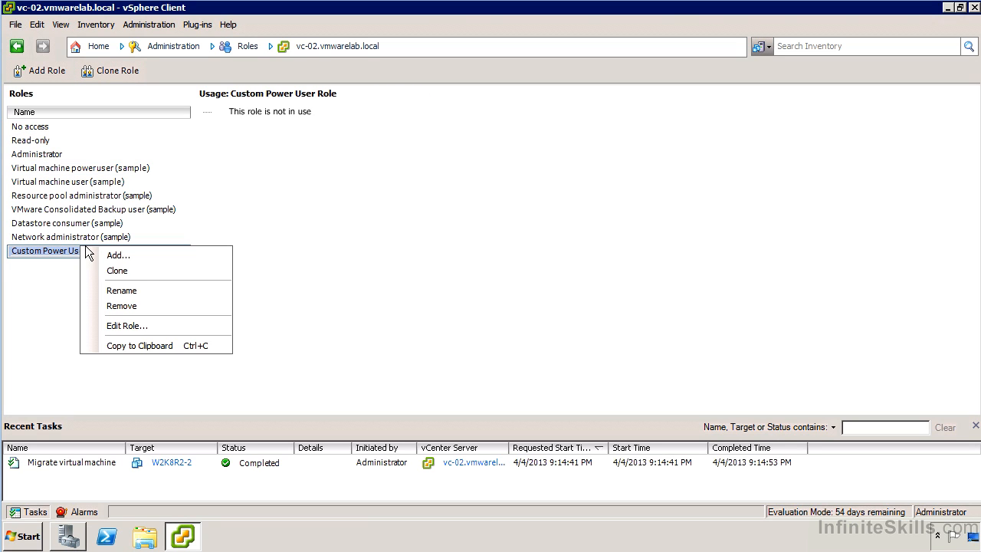
{"action": "left_click", "coordinate": [151, 326]}
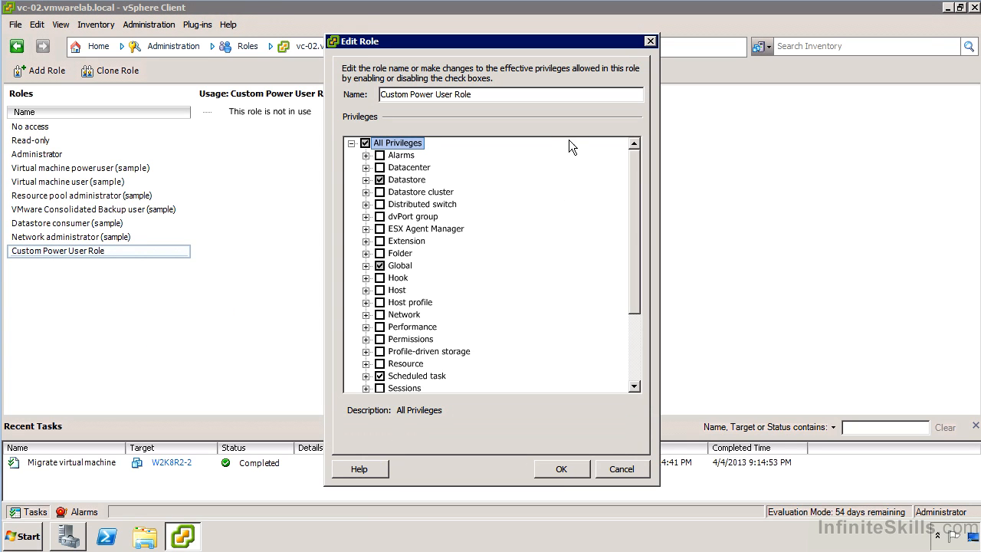
{"action": "left_click", "coordinate": [366, 180]}
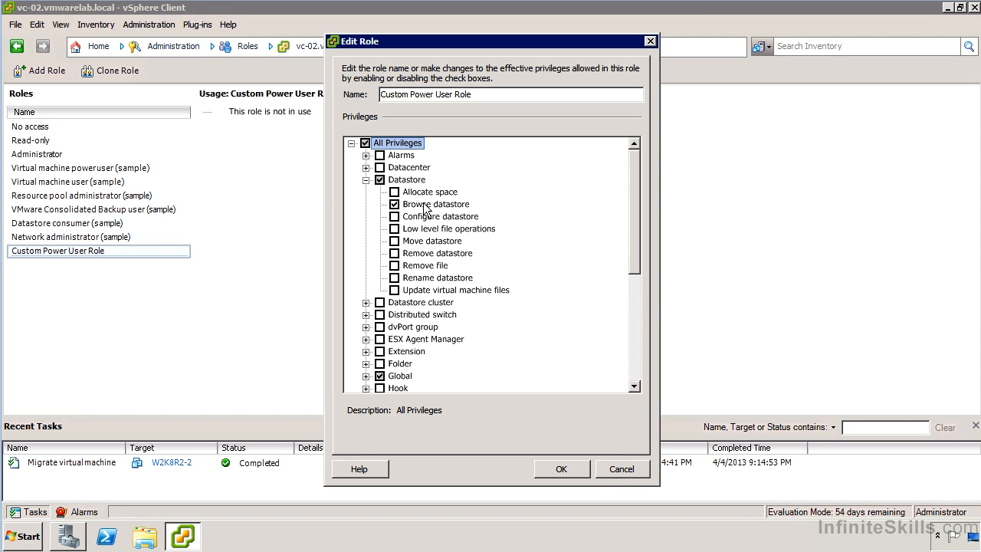
{"action": "left_click", "coordinate": [366, 376]}
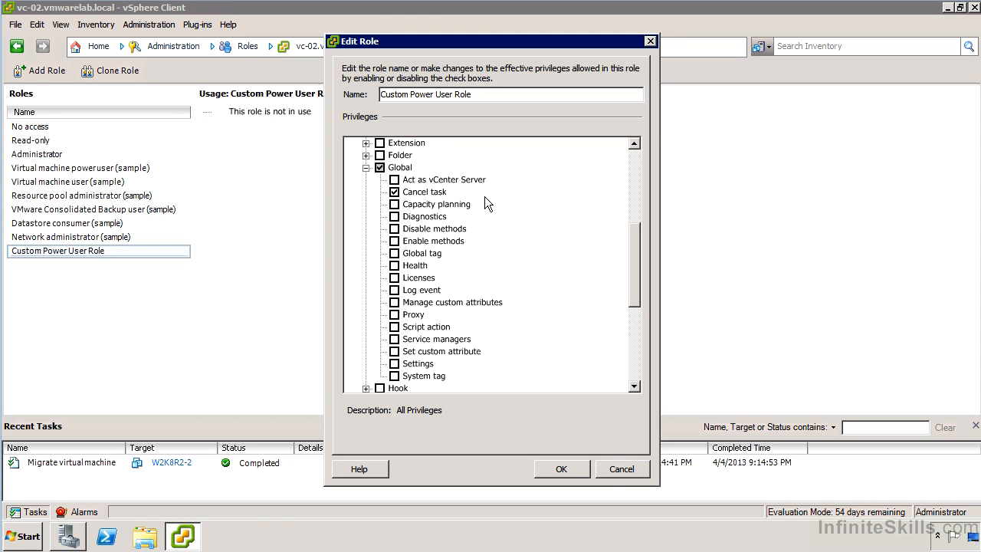
{"action": "left_click_drag", "start_coordinate": [635, 243], "coordinate": [606, 304]}
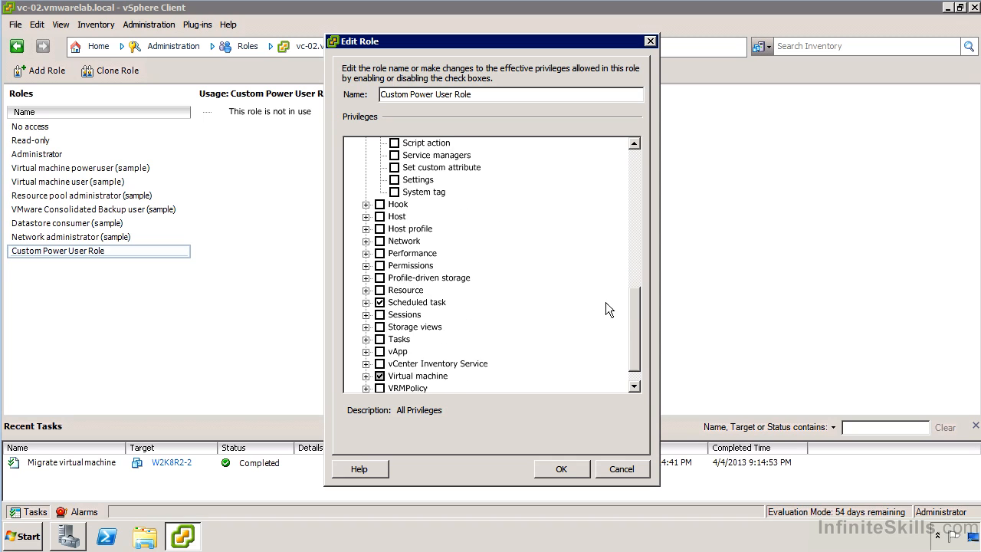
{"action": "left_click", "coordinate": [367, 302]}
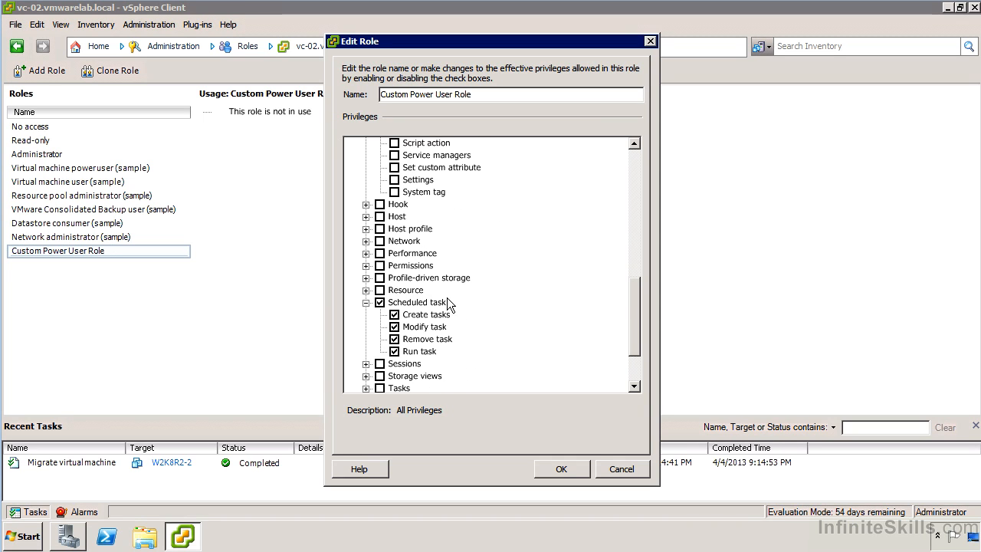
{"action": "scroll", "coordinate": [625, 309], "scroll_direction": "down", "scroll_amount": 2}
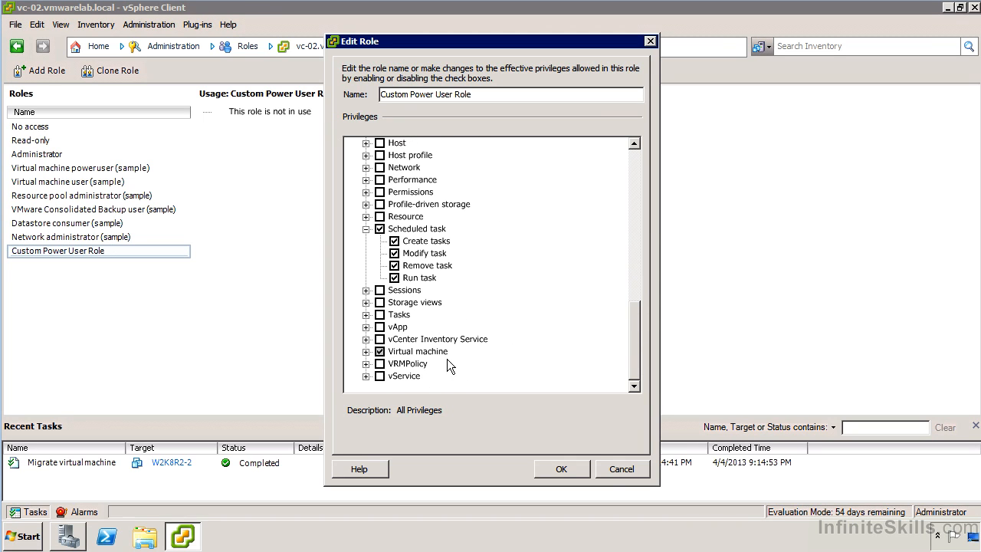
Examine the role's Virtual machine privileges under Configuration and Interaction, then accept the role settings.
{"action": "left_click", "coordinate": [366, 351]}
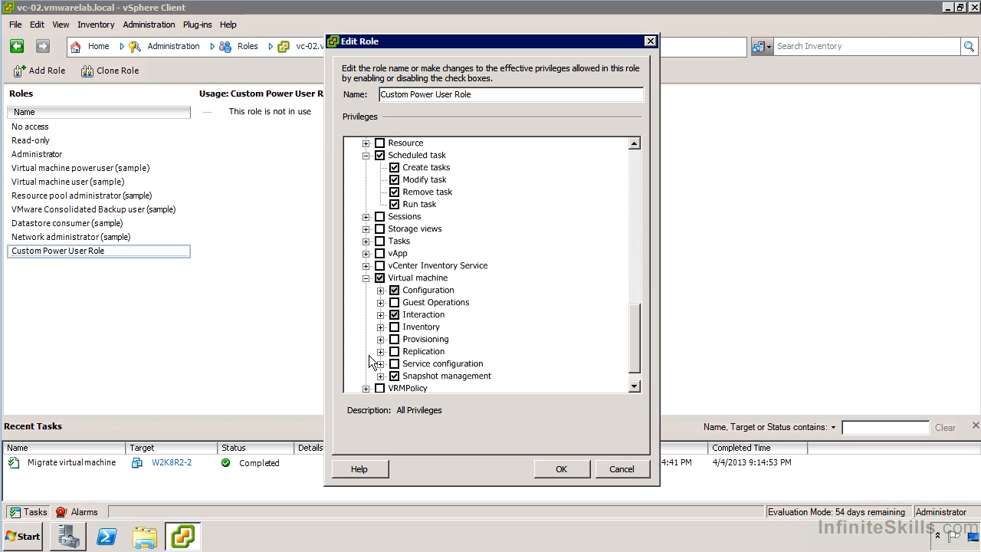
{"action": "left_click", "coordinate": [381, 290]}
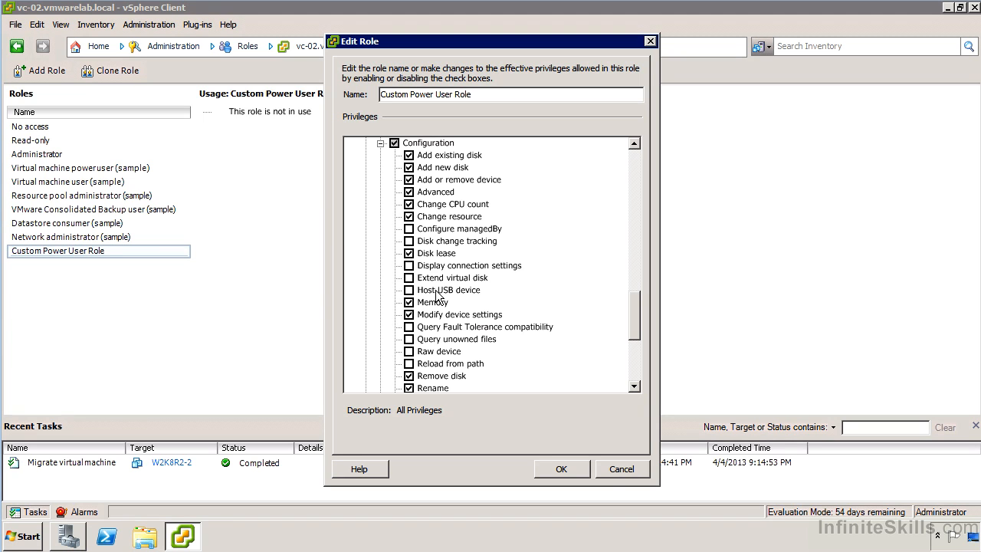
{"action": "left_click_drag", "start_coordinate": [638, 324], "coordinate": [638, 366]}
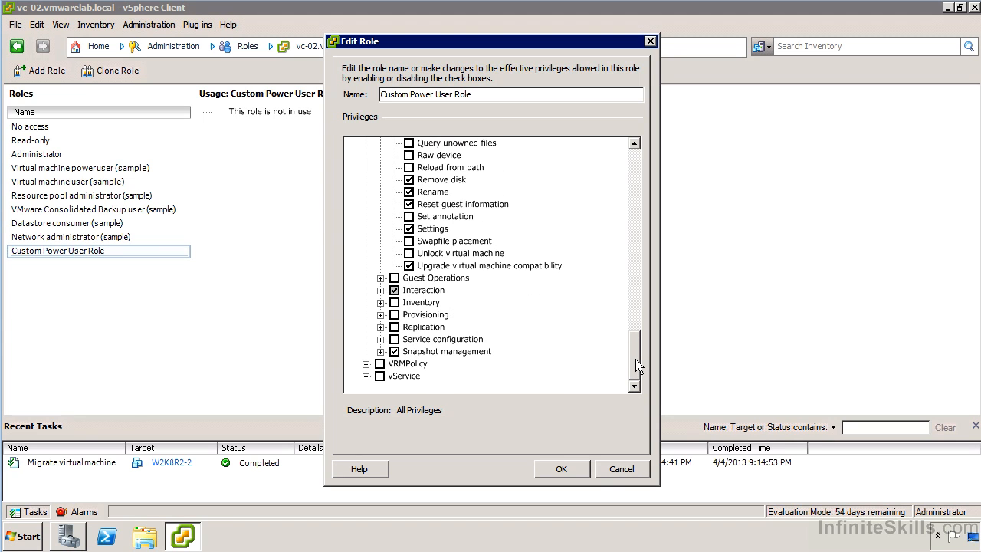
{"action": "left_click", "coordinate": [380, 290]}
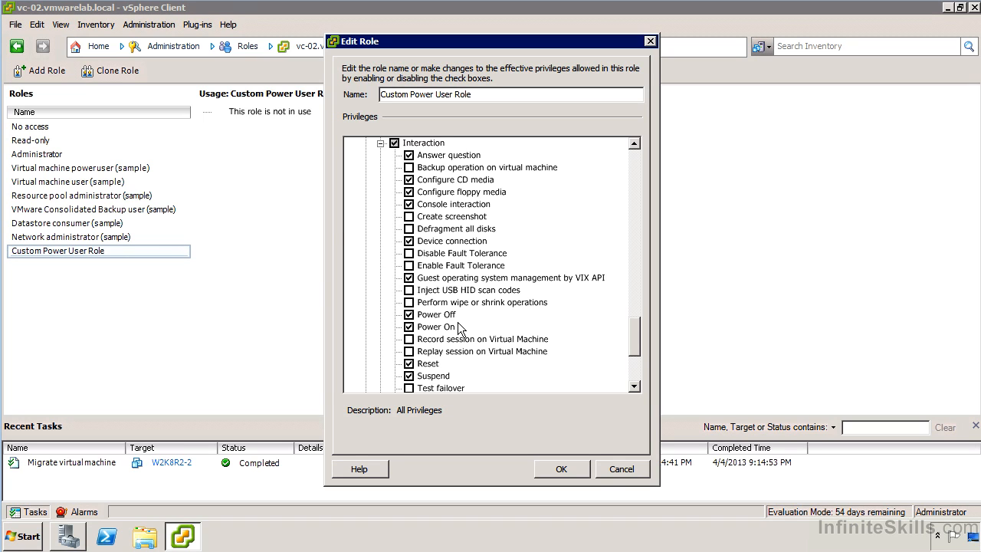
{"action": "scroll", "coordinate": [458, 328], "scroll_direction": "down", "scroll_amount": 1}
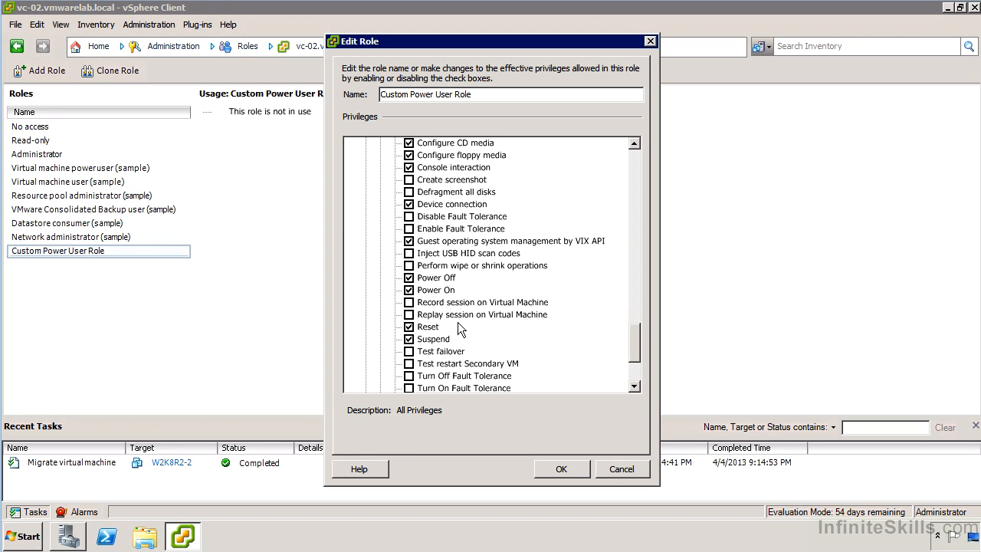
{"action": "scroll", "coordinate": [458, 328], "scroll_direction": "down", "scroll_amount": 1}
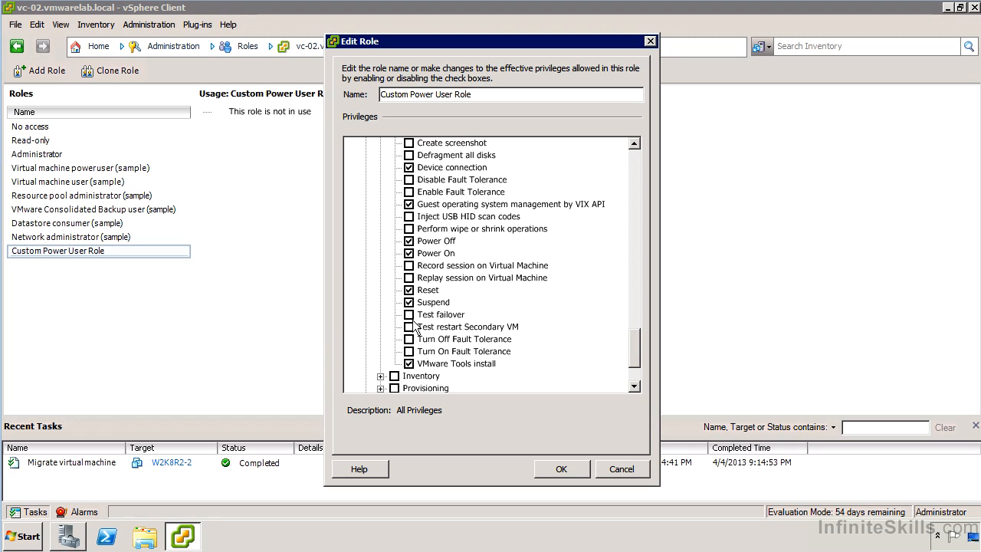
{"action": "scroll", "coordinate": [444, 321], "scroll_direction": "down", "scroll_amount": 2}
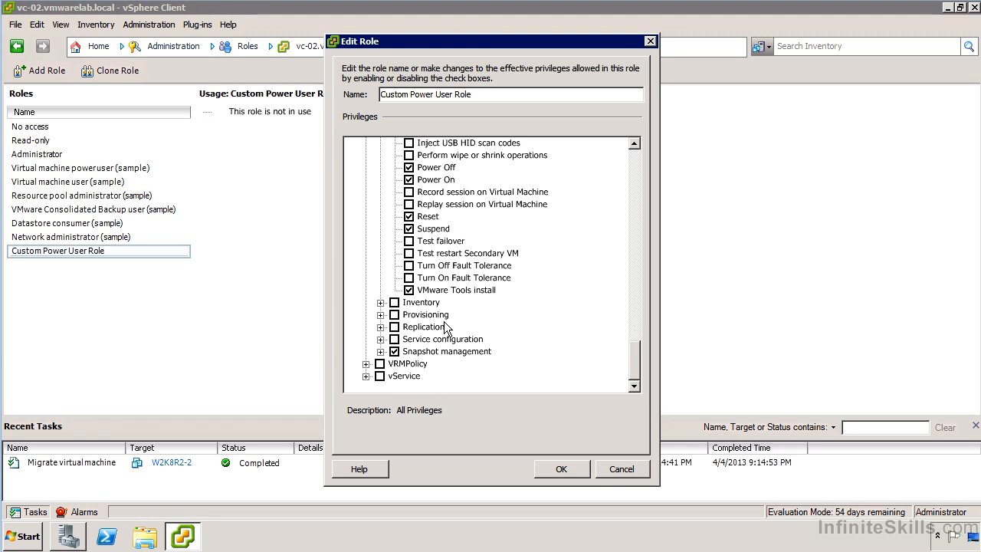
{"action": "left_click", "coordinate": [562, 469]}
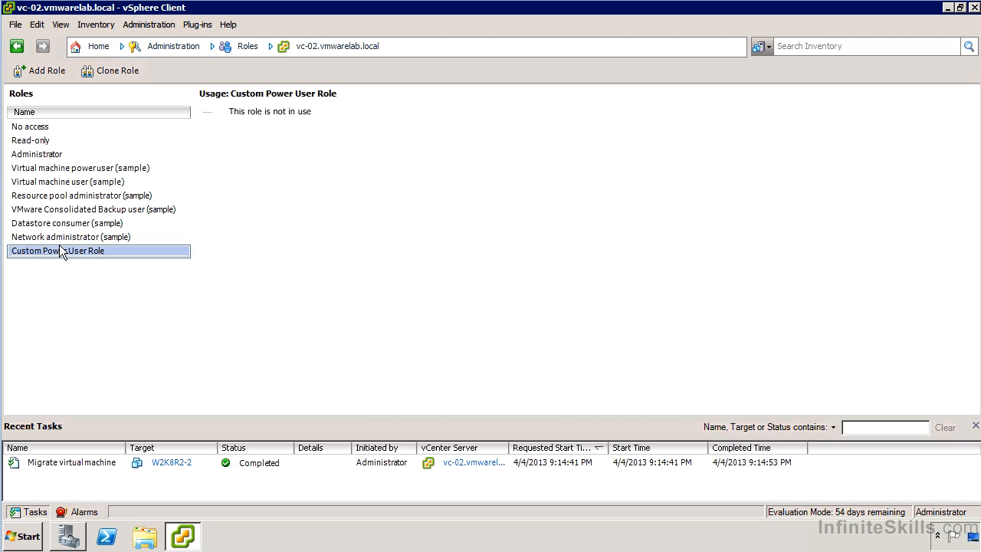
Look through the privilege categories offered for a new role, then cancel without creating one.
{"action": "left_click", "coordinate": [48, 74]}
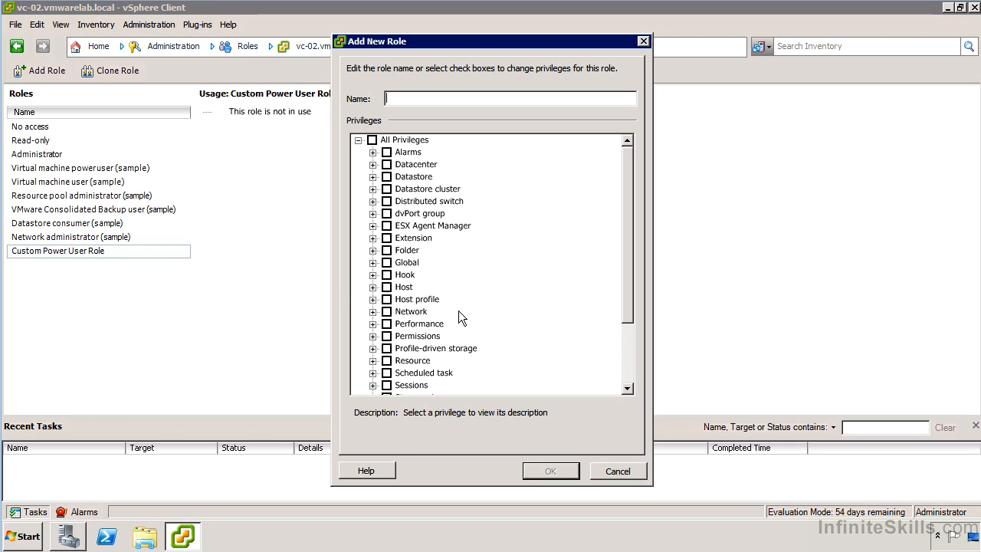
{"action": "scroll", "coordinate": [519, 354], "scroll_direction": "down", "scroll_amount": 3}
{"action": "left_click", "coordinate": [602, 470]}
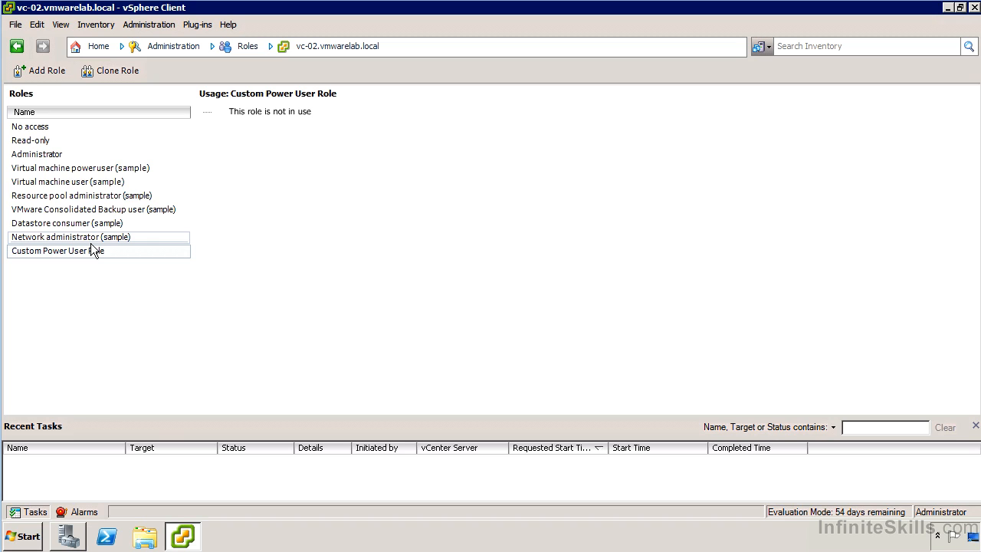
Check which management actions are available for the built-in Administrator role, then return to Custom Power User Role.
{"action": "left_click", "coordinate": [54, 155]}
{"action": "right_click", "coordinate": [56, 158]}
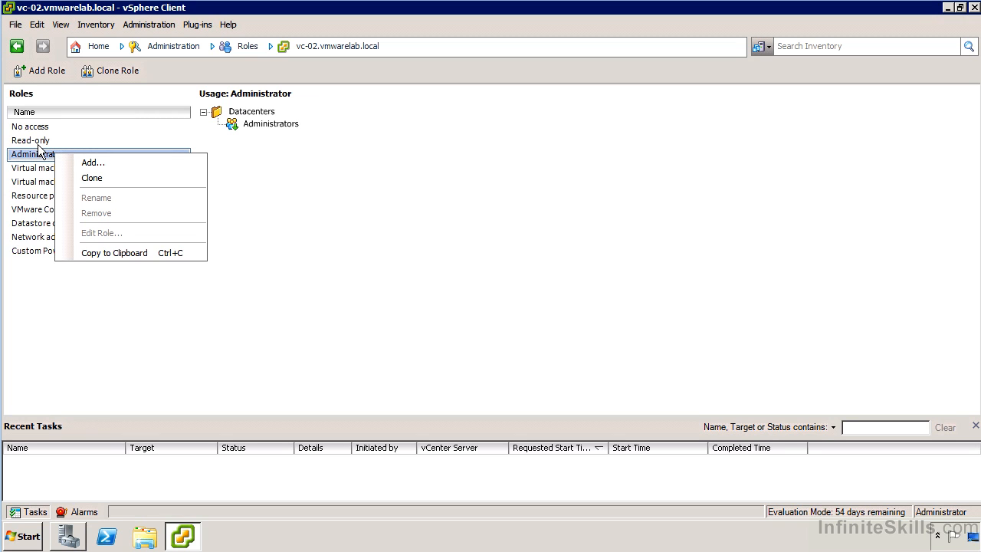
{"action": "left_click", "coordinate": [25, 250]}
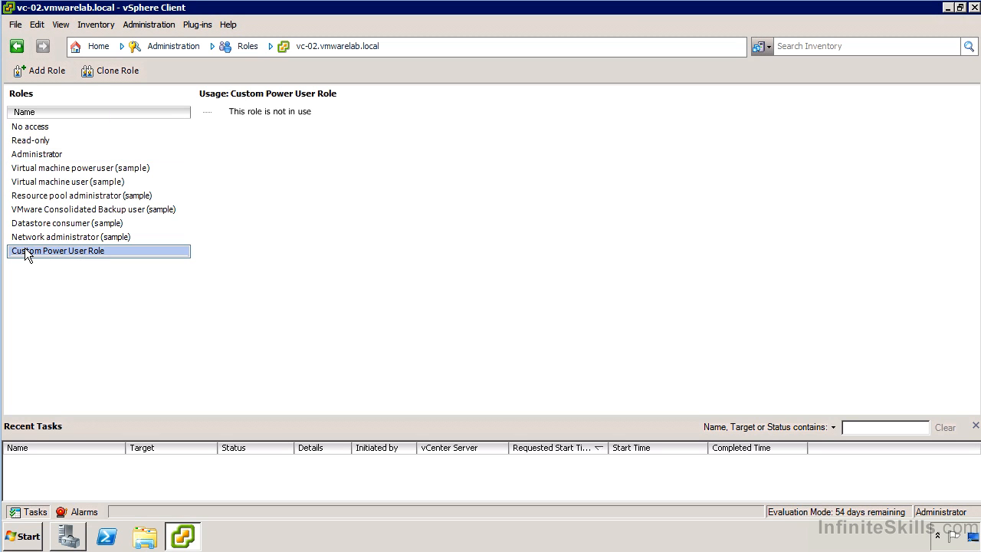
{"action": "right_click", "coordinate": [36, 247]}
{"action": "left_click", "coordinate": [98, 256]}
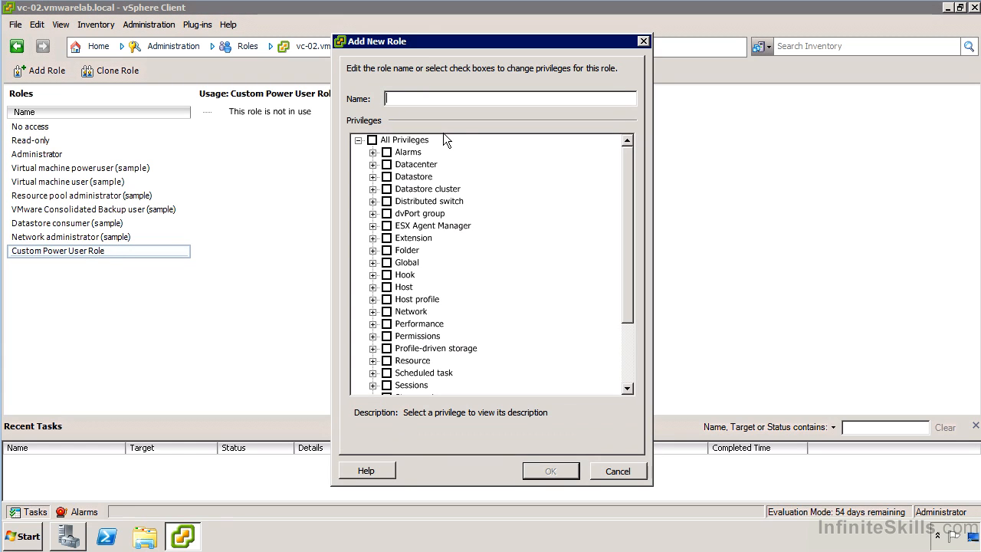
{"action": "scroll", "coordinate": [497, 206], "scroll_direction": "down", "scroll_amount": 3}
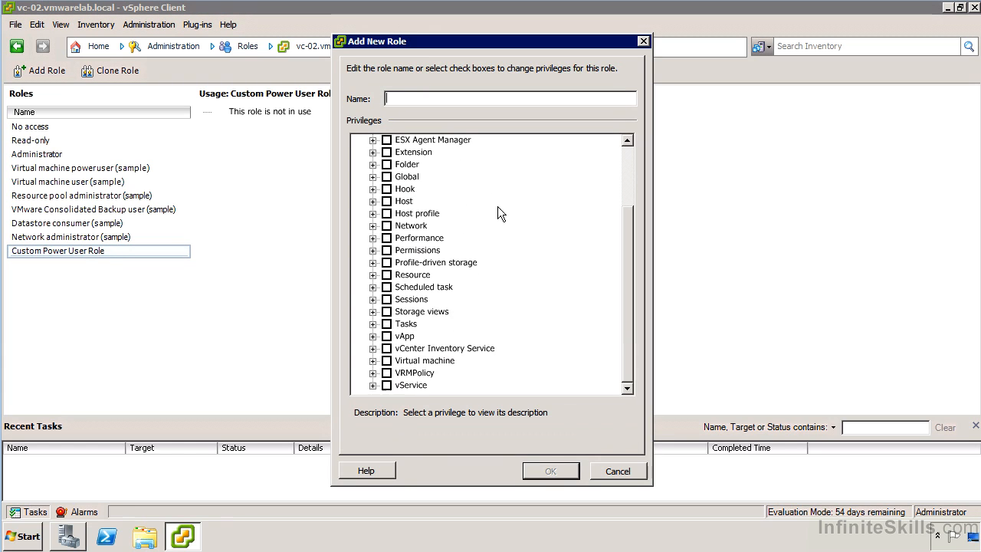
{"action": "left_click", "coordinate": [621, 474]}
Review the privileges of Custom Power User Role in its edit dialog and close it without changes.
{"action": "right_click", "coordinate": [47, 250]}
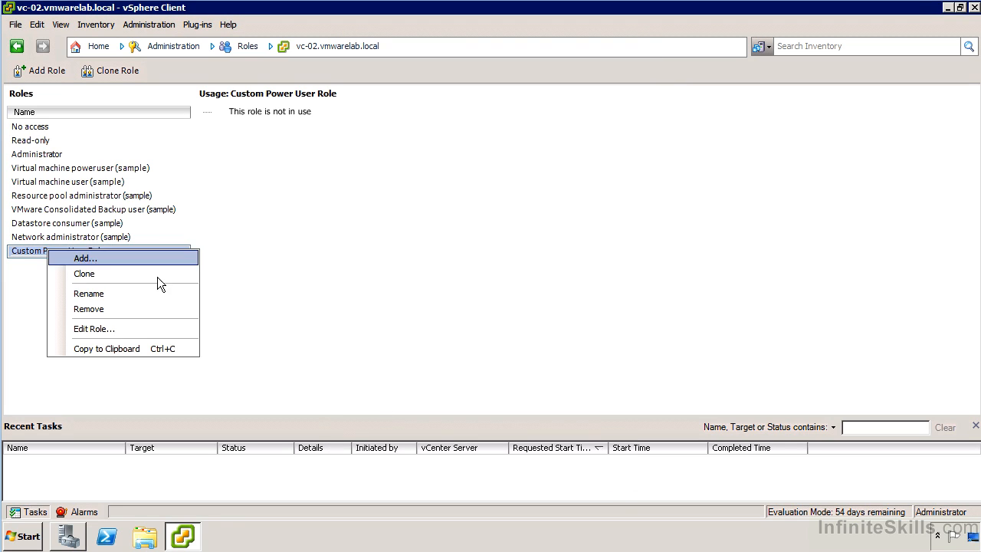
{"action": "left_click", "coordinate": [134, 330]}
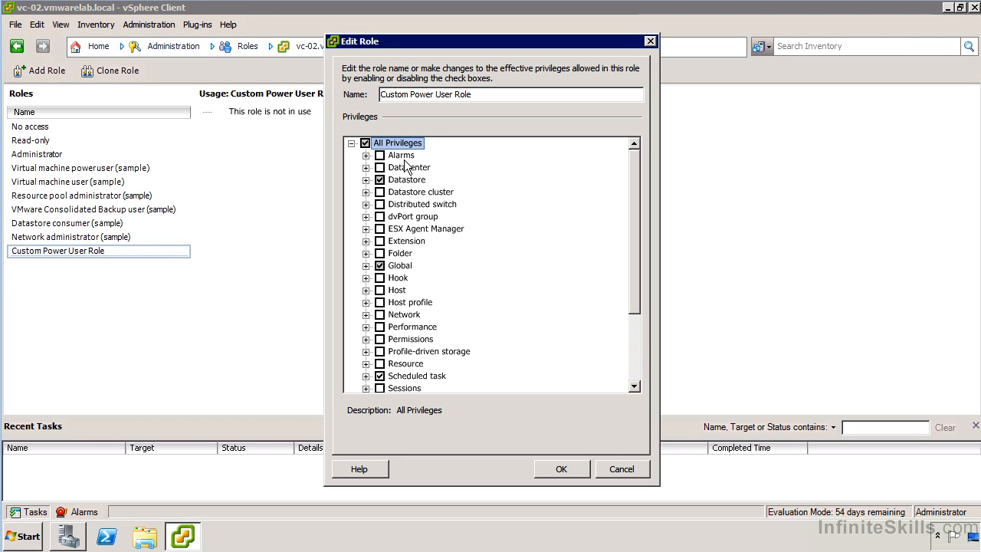
{"action": "left_click", "coordinate": [614, 469]}
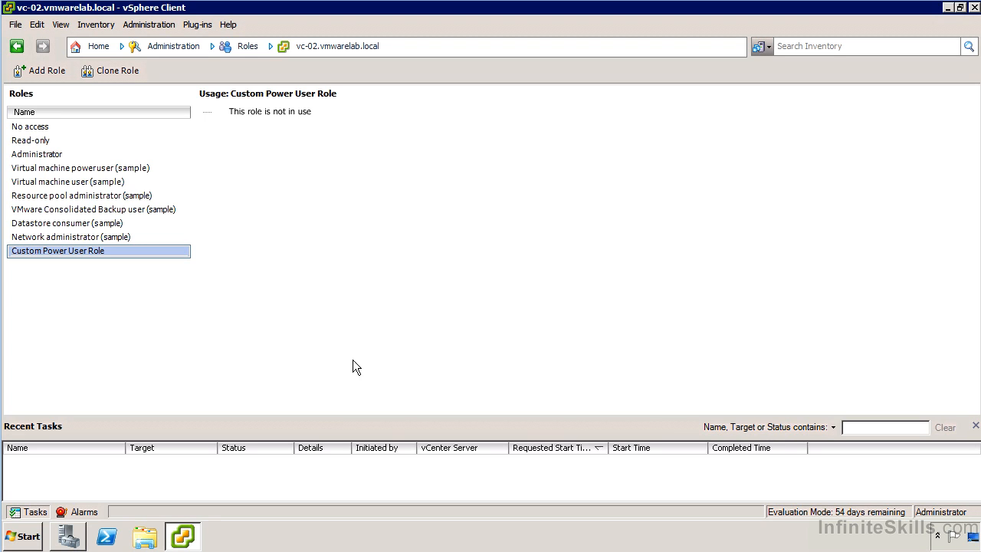
Leave the roles and show the Hosts and Clusters inventory.
{"action": "left_click", "coordinate": [108, 49]}
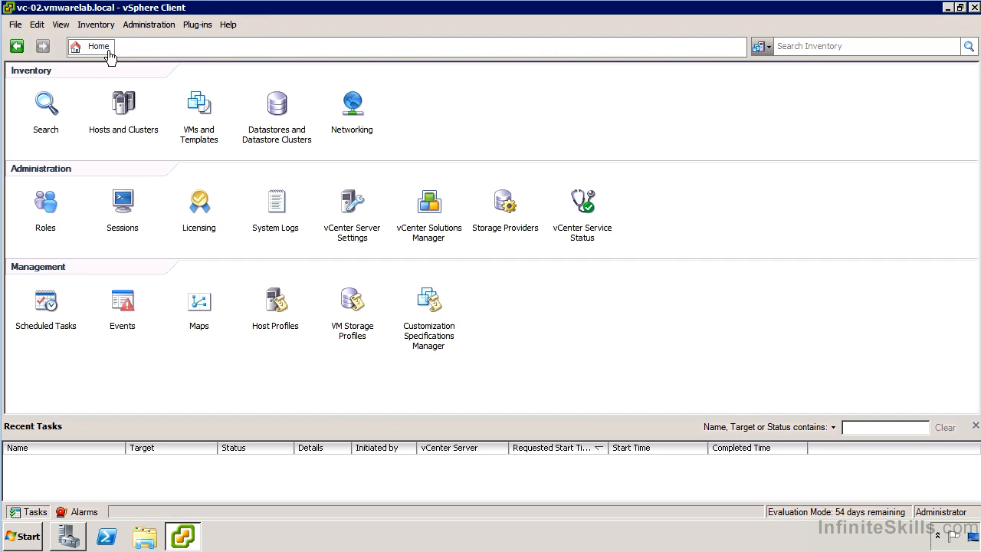
{"action": "left_click", "coordinate": [119, 108]}
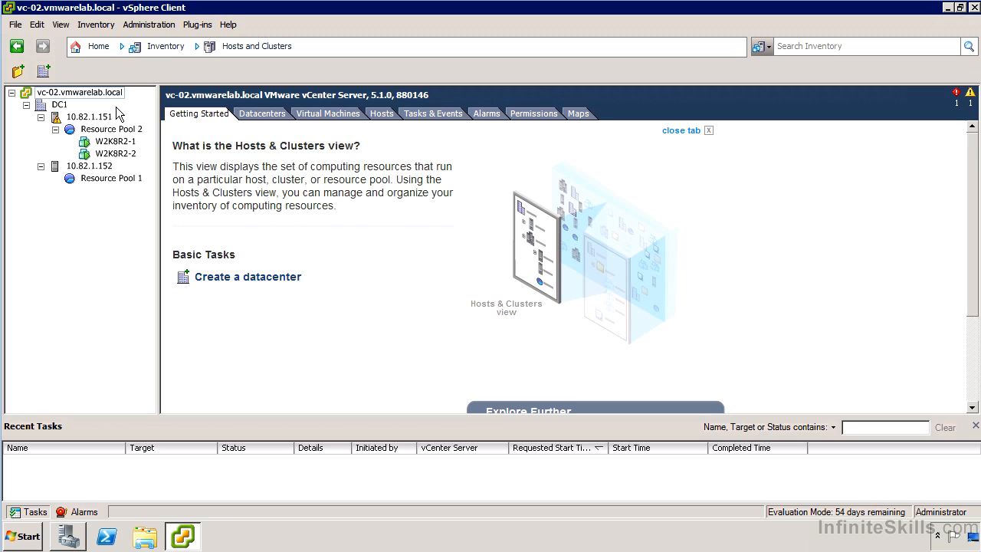
Look through the inventory levels: the vCenter server, datacenter DC1, host 10.82.1.151 and virtual machine W2K8R2-1.
{"action": "left_click", "coordinate": [64, 95]}
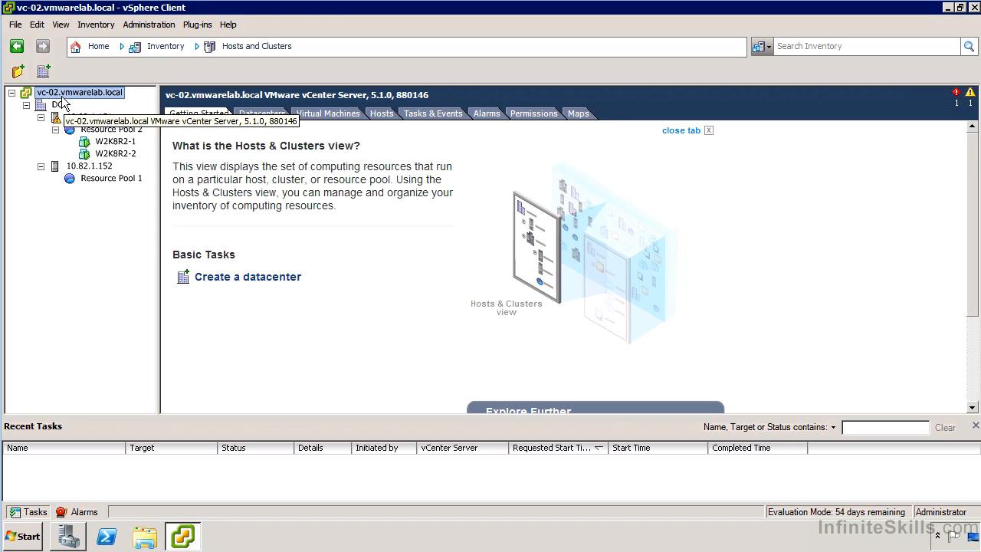
{"action": "left_click", "coordinate": [61, 105]}
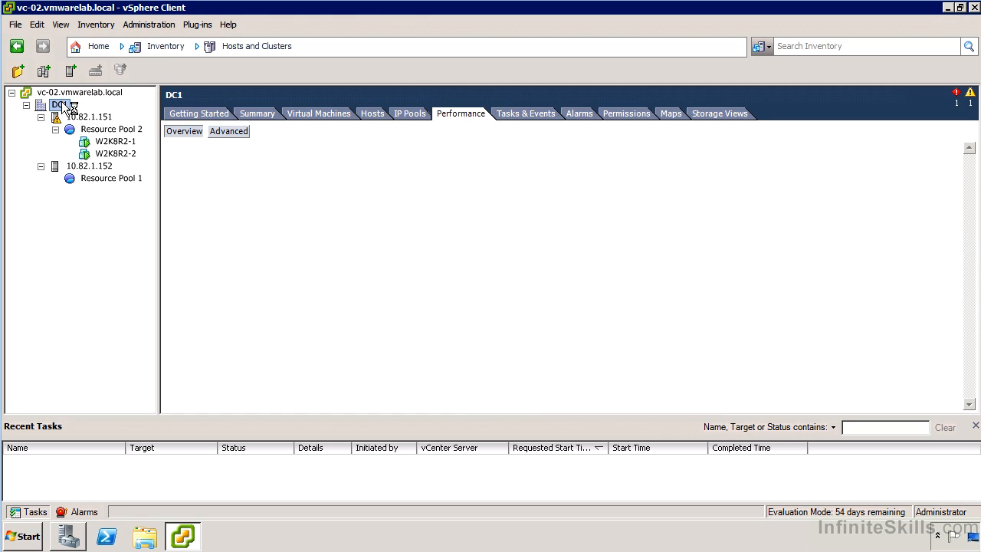
{"action": "left_click", "coordinate": [86, 117]}
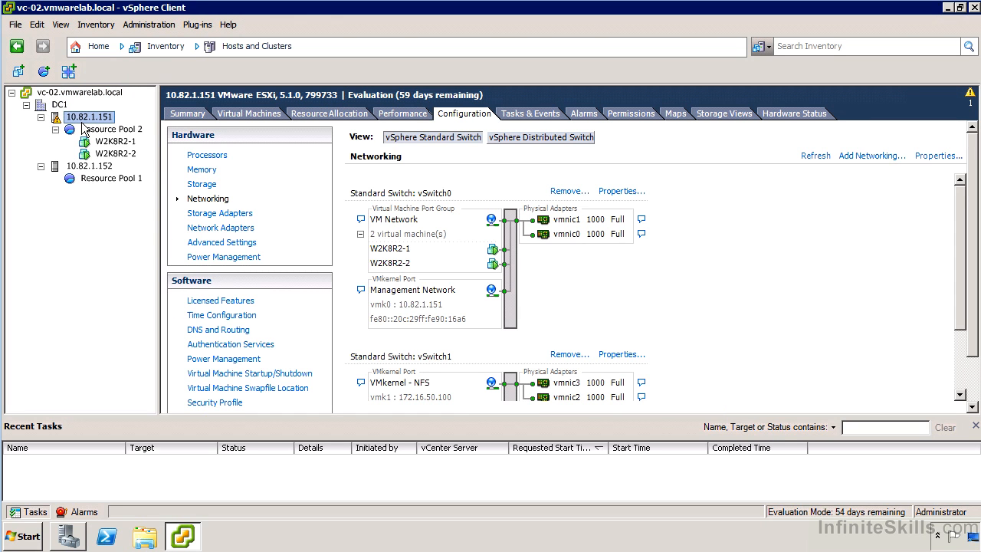
{"action": "left_click", "coordinate": [115, 144]}
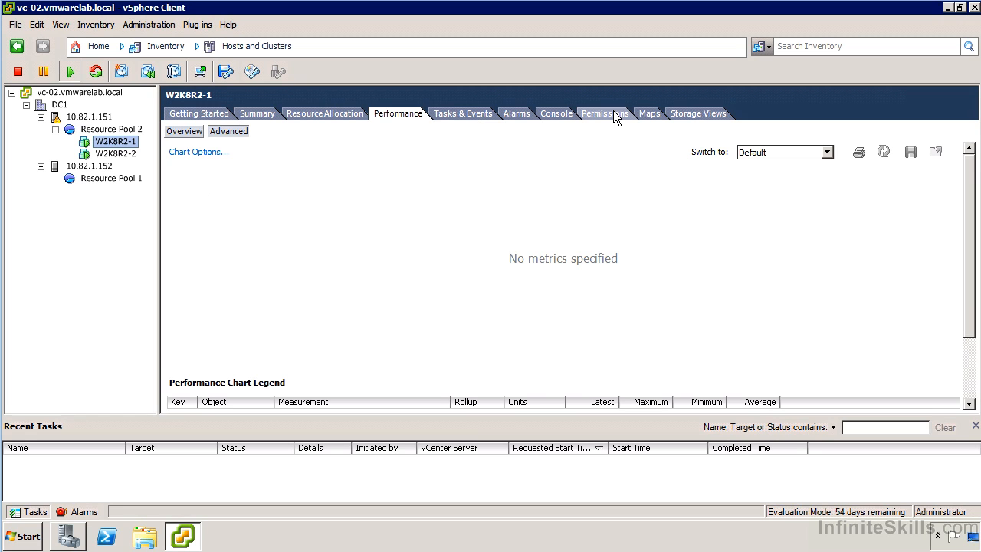
Show the permissions defined on the vCenter server vc-02.vmwarelab.local and select the Administrators entry.
{"action": "left_click", "coordinate": [66, 95]}
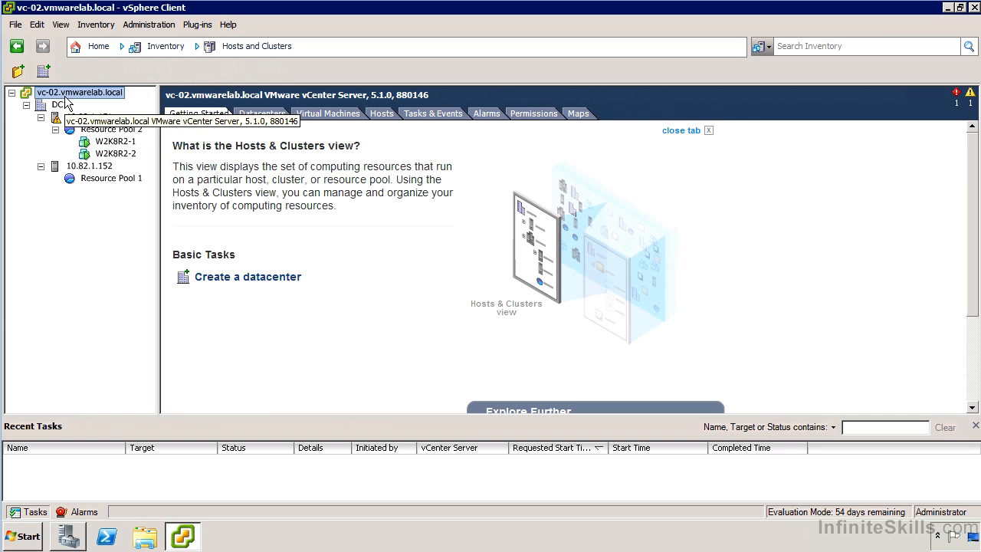
{"action": "left_click", "coordinate": [529, 115]}
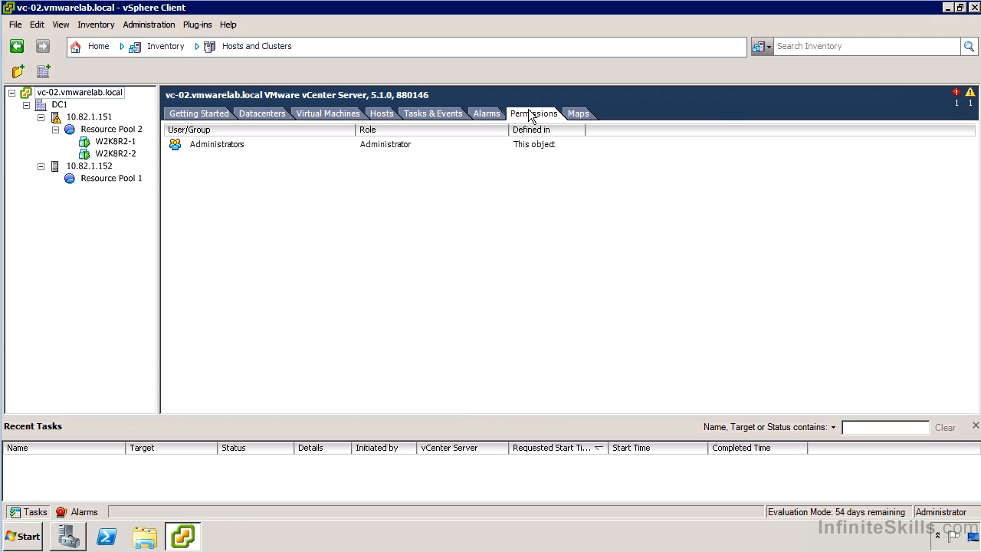
{"action": "left_click", "coordinate": [194, 147]}
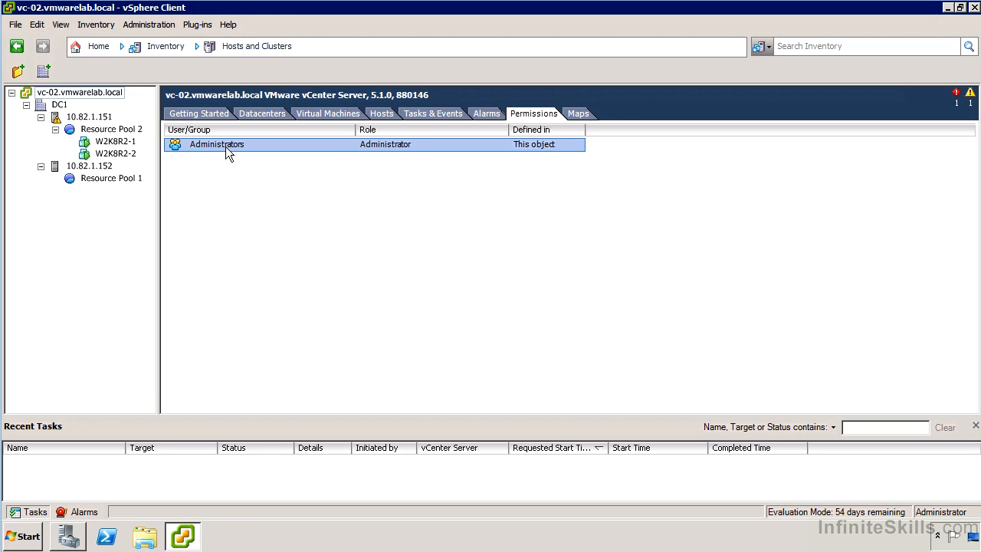
Show the Authentication Services settings of host 10.82.1.151.
{"action": "left_click", "coordinate": [102, 118]}
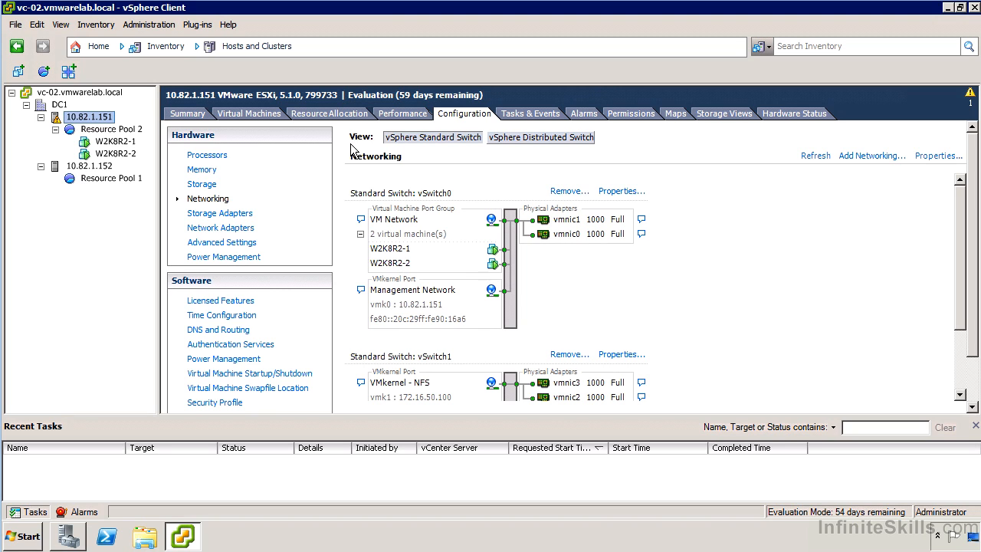
{"action": "left_click", "coordinate": [220, 346]}
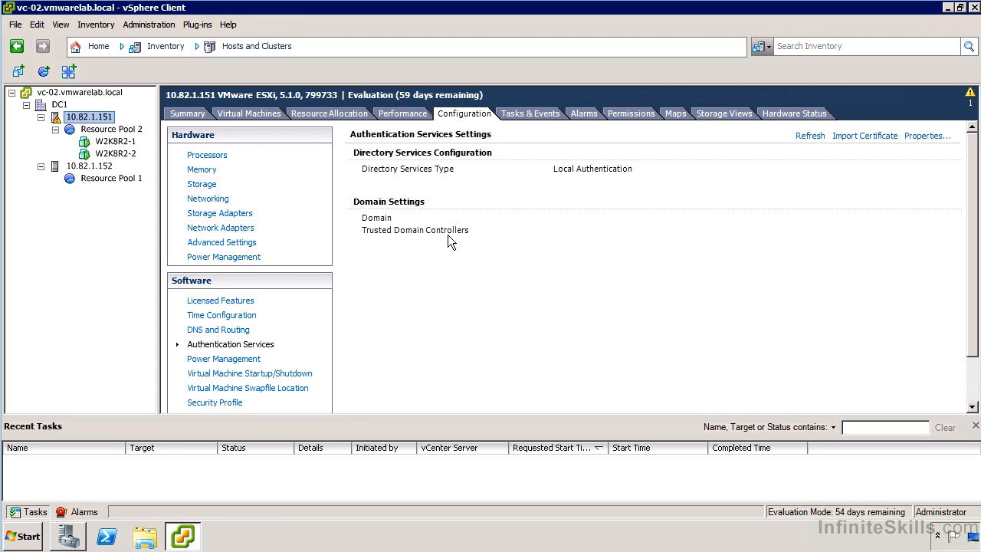
Start a new permission on the vCenter server and list the users and groups of the VMWARELAB domain.
{"action": "left_click", "coordinate": [76, 93]}
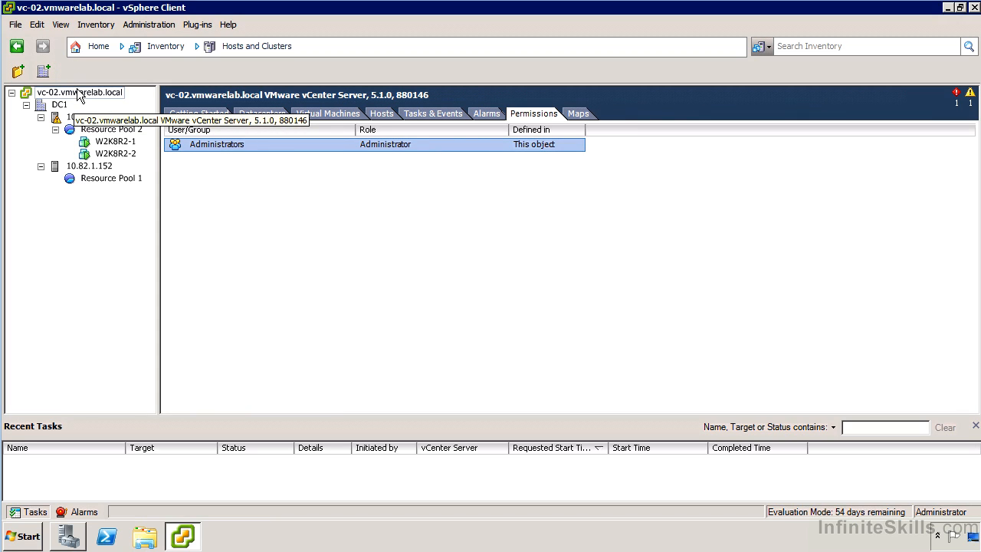
{"action": "right_click", "coordinate": [79, 92]}
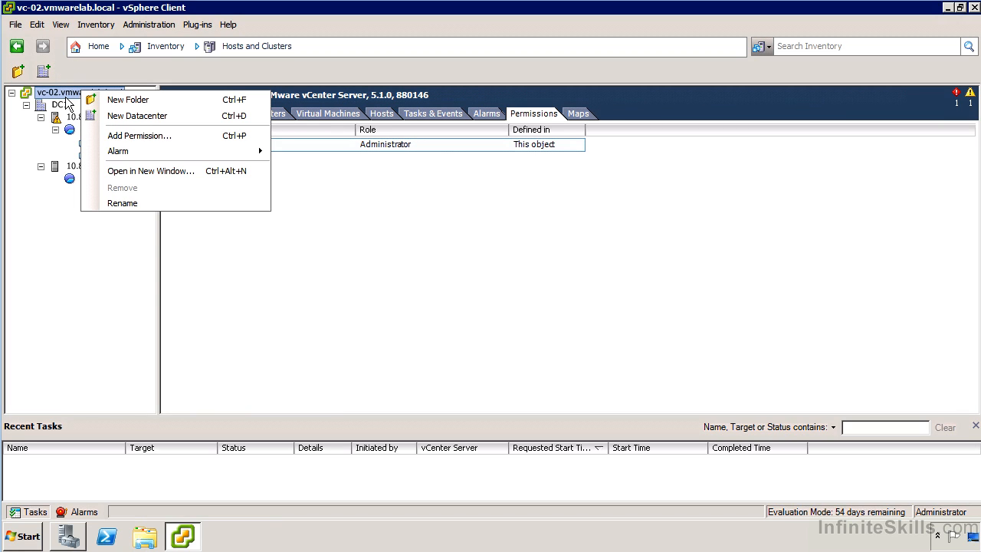
{"action": "left_click", "coordinate": [154, 136]}
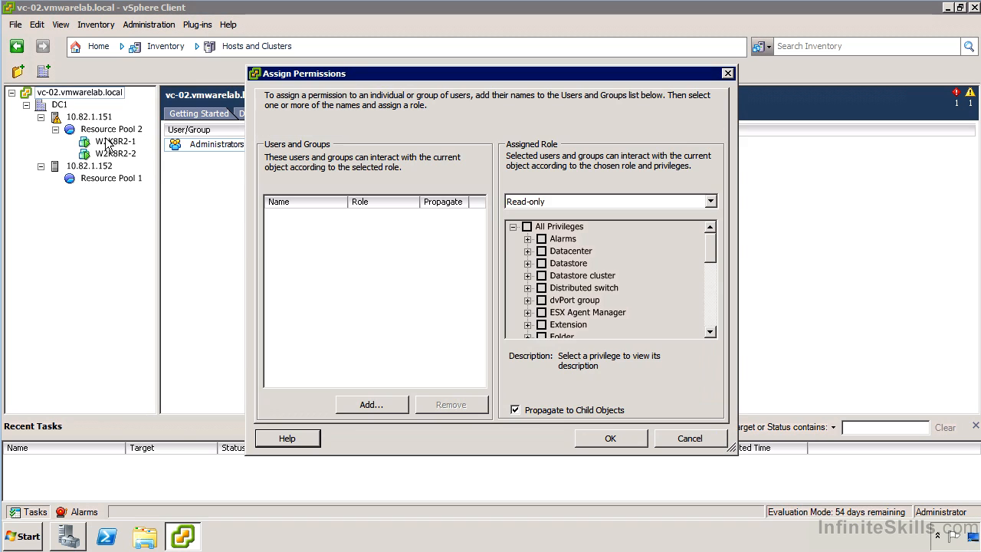
{"action": "left_click", "coordinate": [389, 407]}
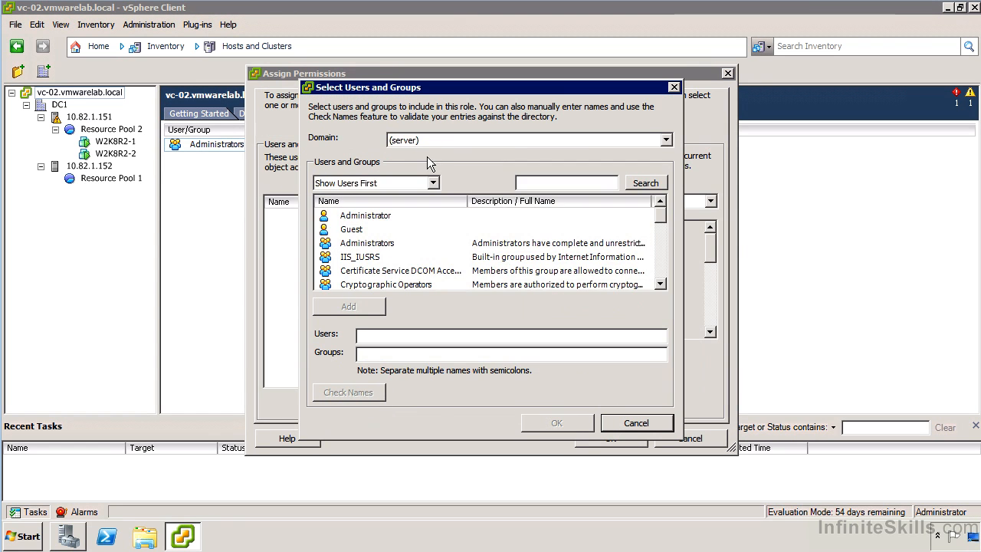
{"action": "left_click", "coordinate": [418, 146]}
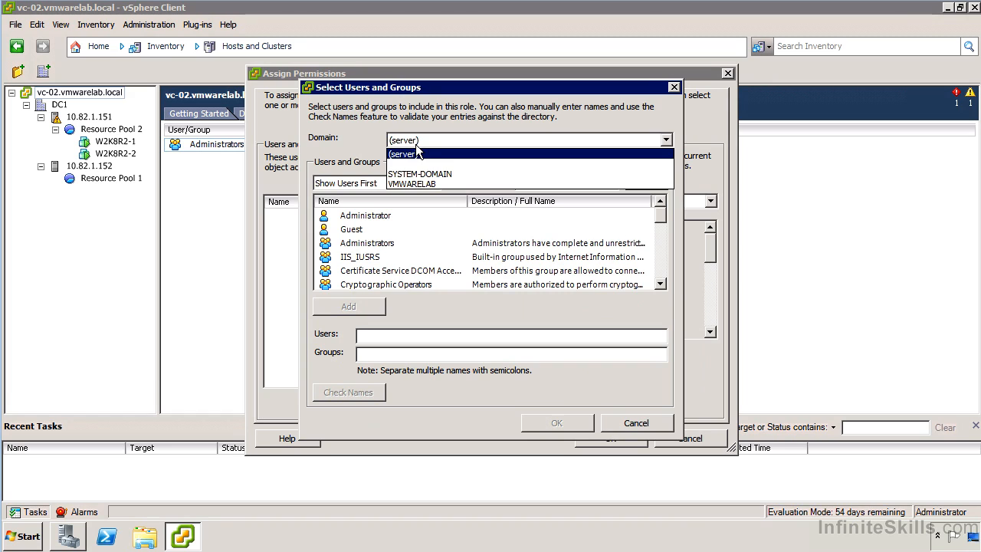
{"action": "left_click", "coordinate": [464, 185]}
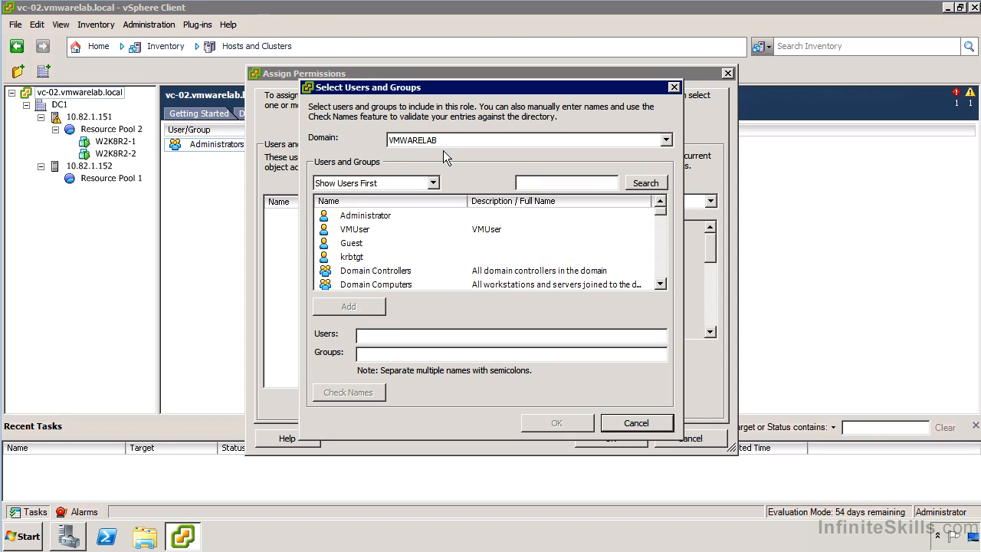
Add the VMWARELAB group Network Configuration Operators to the permission's users and groups.
{"action": "left_click", "coordinate": [661, 264]}
{"action": "left_click", "coordinate": [661, 264]}
{"action": "left_click", "coordinate": [661, 264]}
{"action": "left_click", "coordinate": [660, 264]}
{"action": "left_click", "coordinate": [661, 265]}
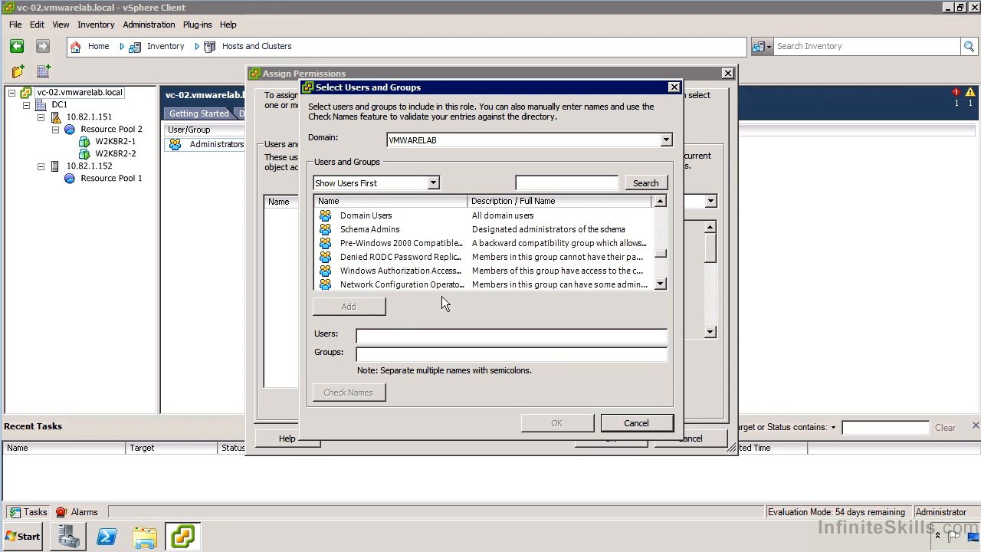
{"action": "left_click", "coordinate": [408, 288]}
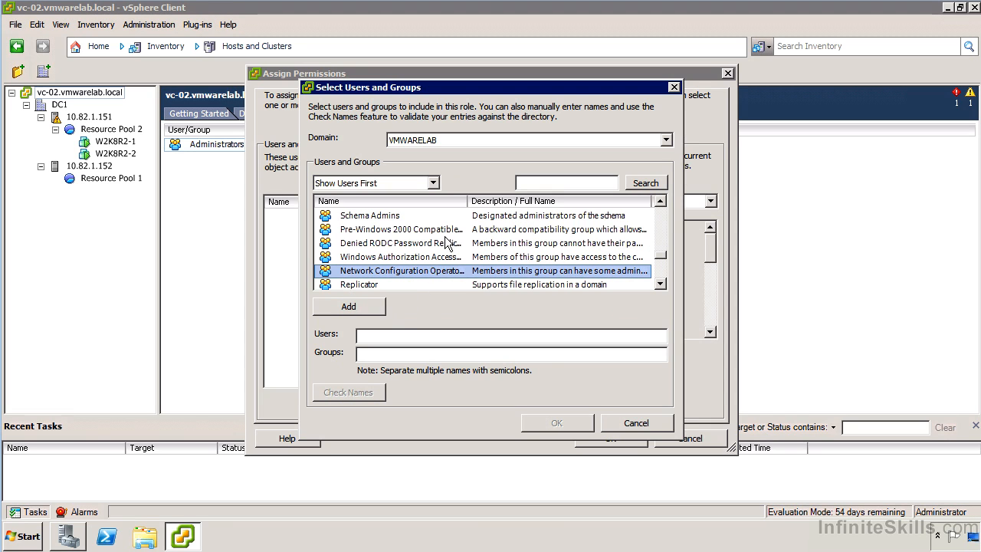
{"action": "left_click_drag", "start_coordinate": [468, 201], "coordinate": [496, 203]}
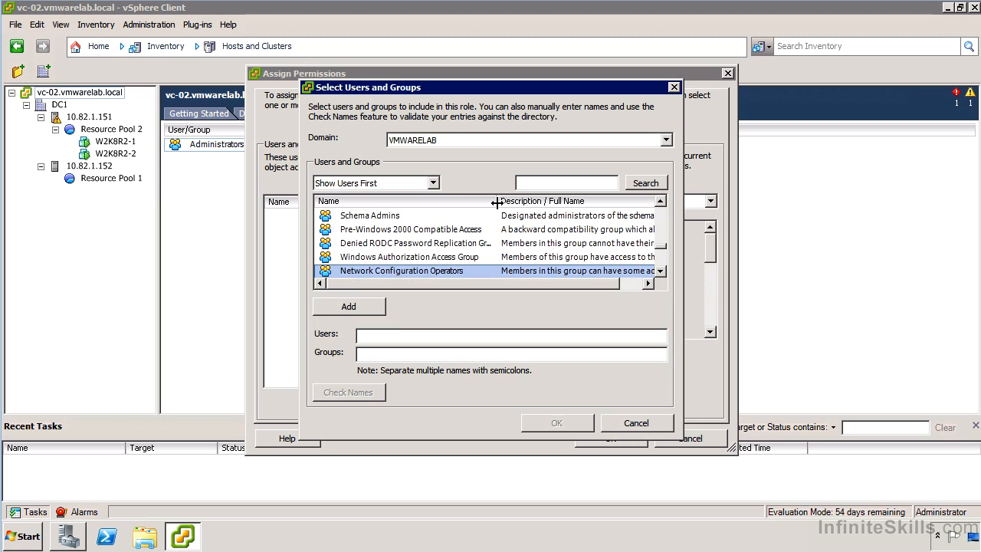
{"action": "double_click", "coordinate": [467, 267]}
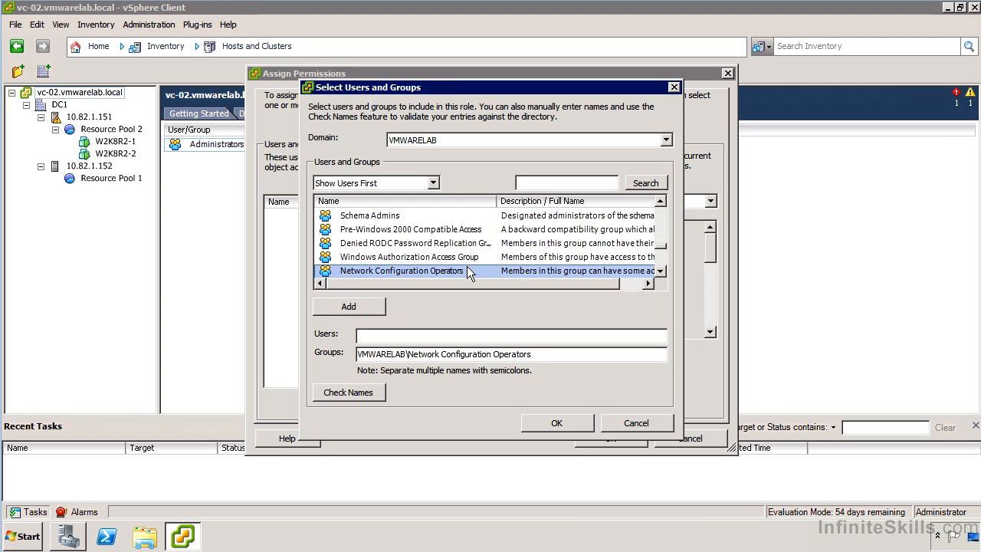
{"action": "left_click", "coordinate": [546, 422]}
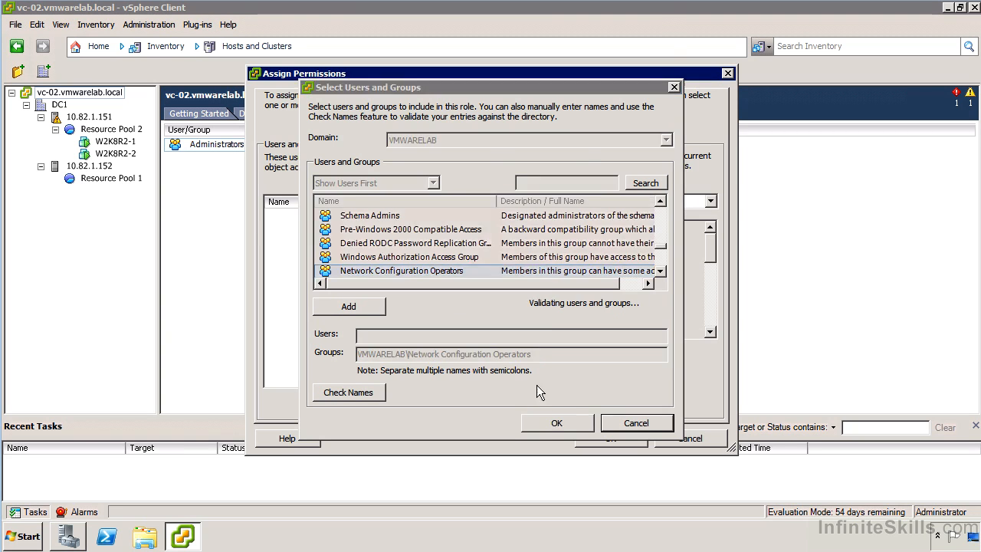
Assign Custom Power User Role to the added group, keeping propagation to child objects, and save the permission.
{"action": "left_click_drag", "start_coordinate": [342, 207], "coordinate": [384, 201]}
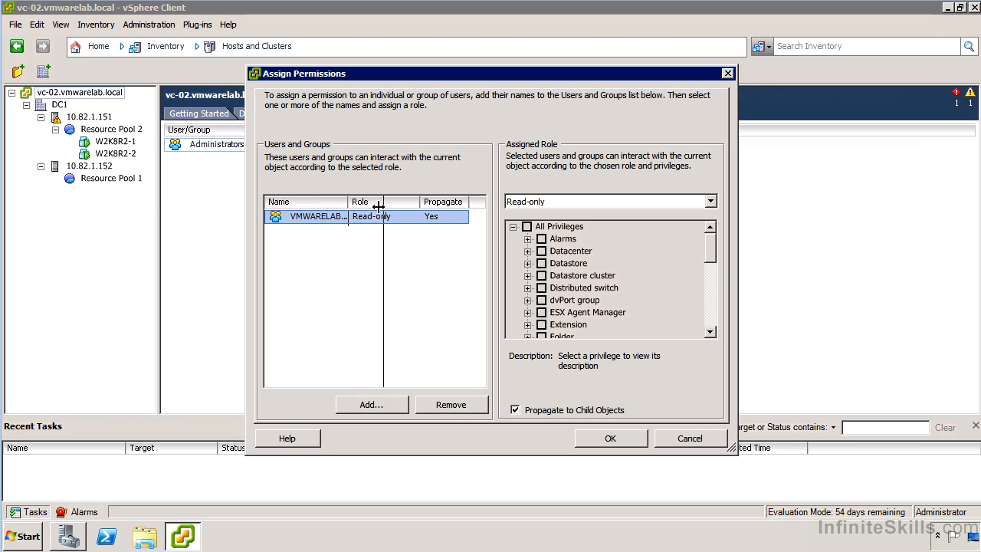
{"action": "left_click", "coordinate": [600, 202]}
{"action": "scroll", "coordinate": [601, 230], "scroll_direction": "down", "scroll_amount": 1}
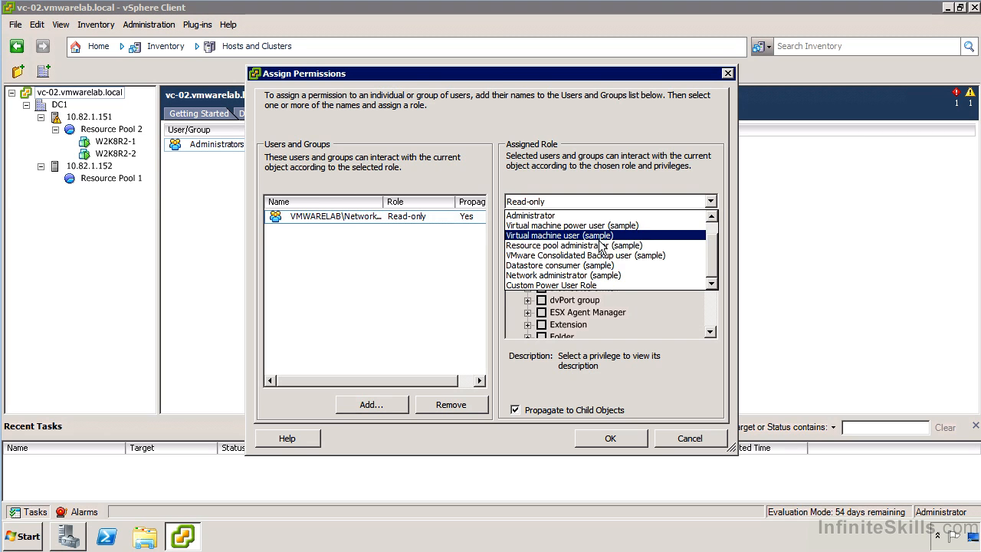
{"action": "left_click", "coordinate": [548, 285]}
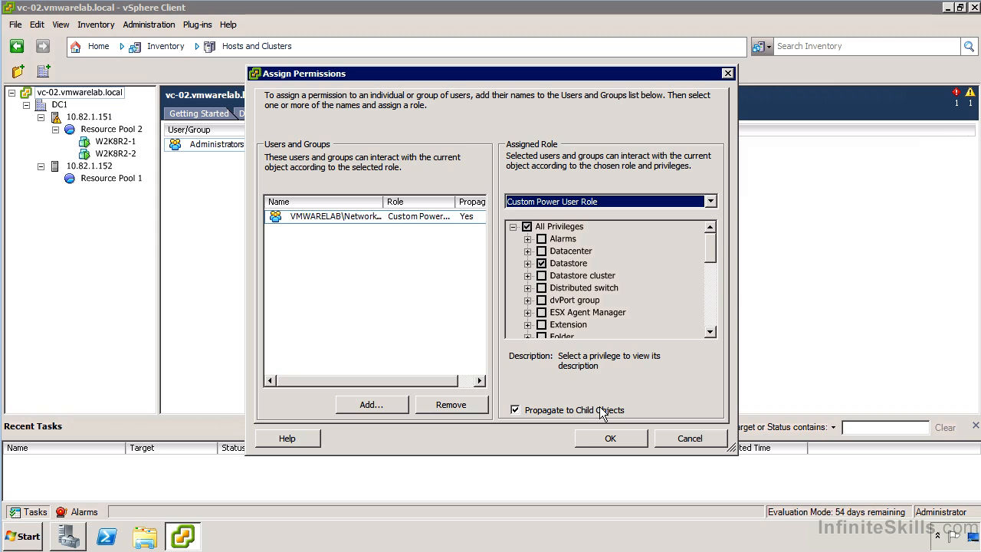
{"action": "left_click", "coordinate": [622, 437]}
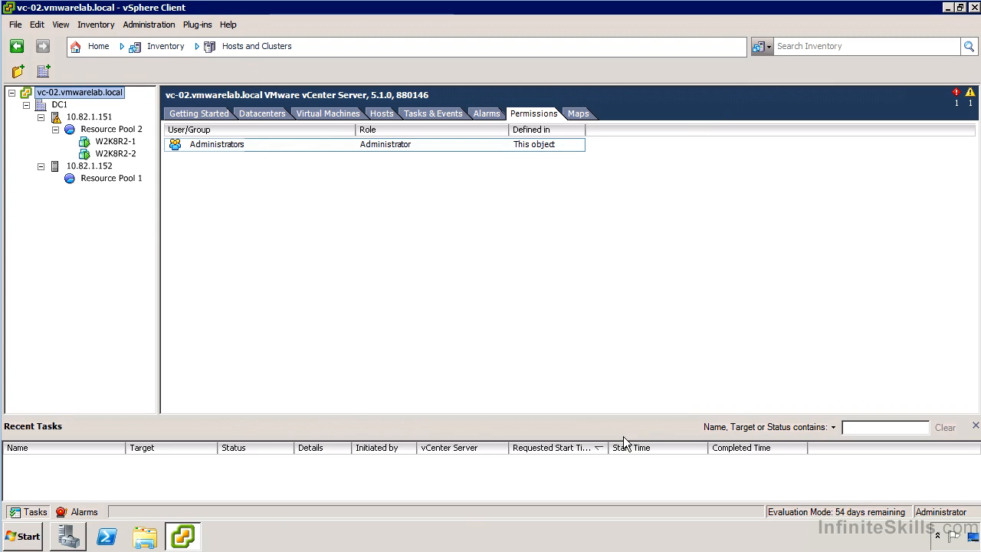
Review the vCenter server's permission list, then check the permissions of host 10.82.1.151.
{"action": "left_click", "coordinate": [212, 145]}
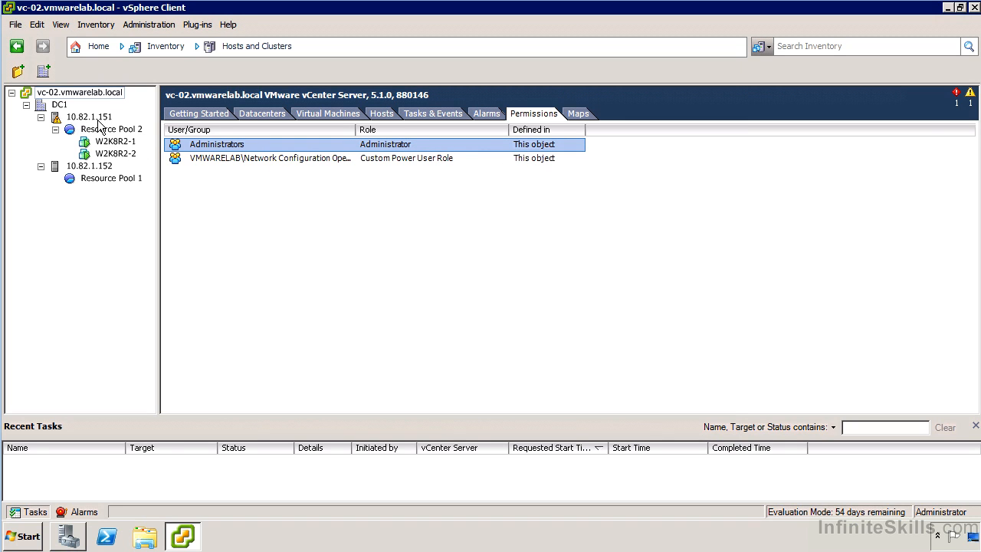
{"action": "left_click", "coordinate": [63, 107]}
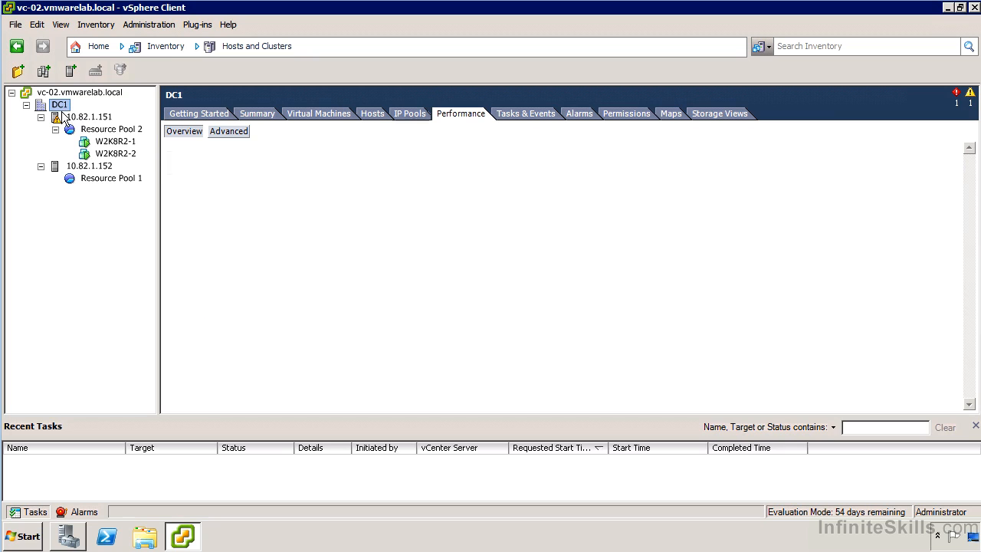
{"action": "left_click", "coordinate": [69, 118]}
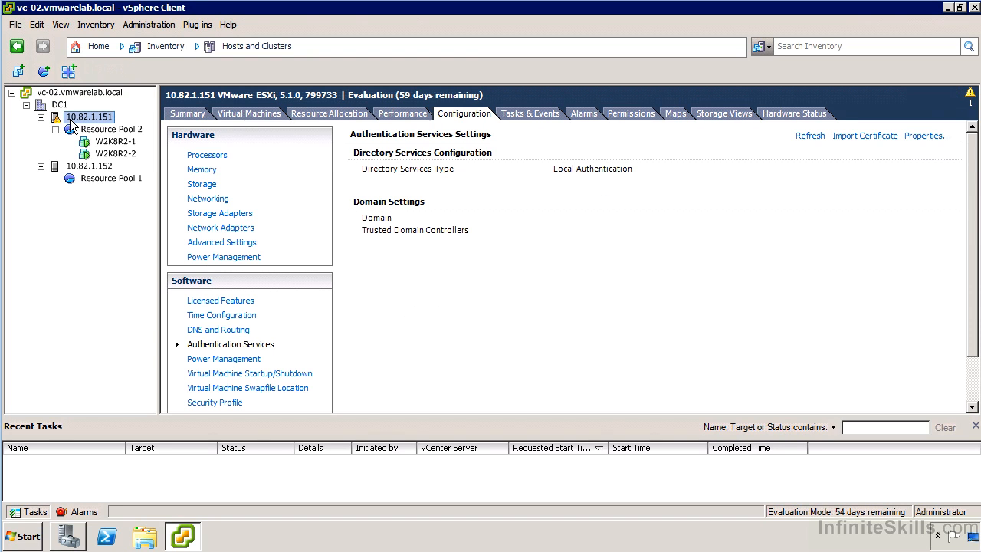
{"action": "left_click", "coordinate": [613, 111]}
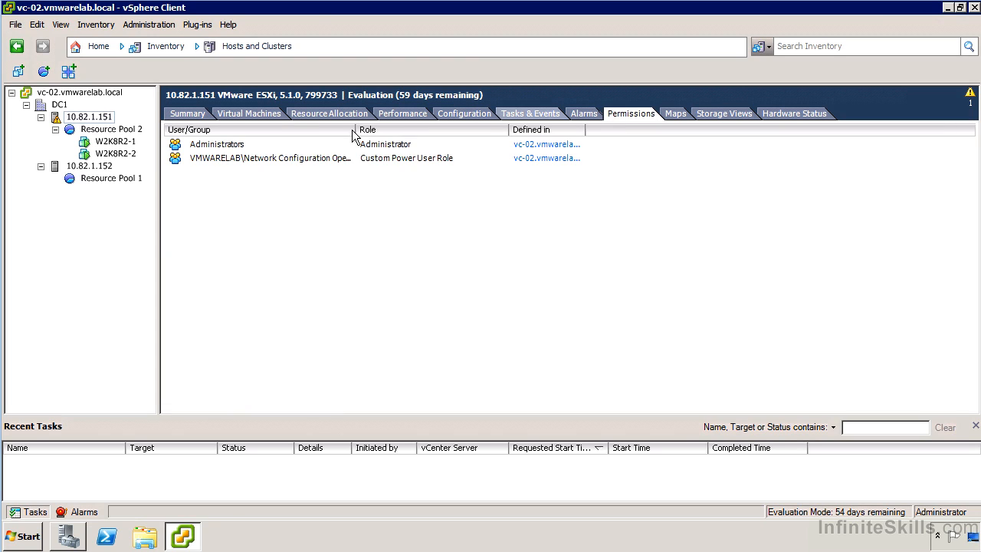
{"action": "left_click", "coordinate": [197, 146]}
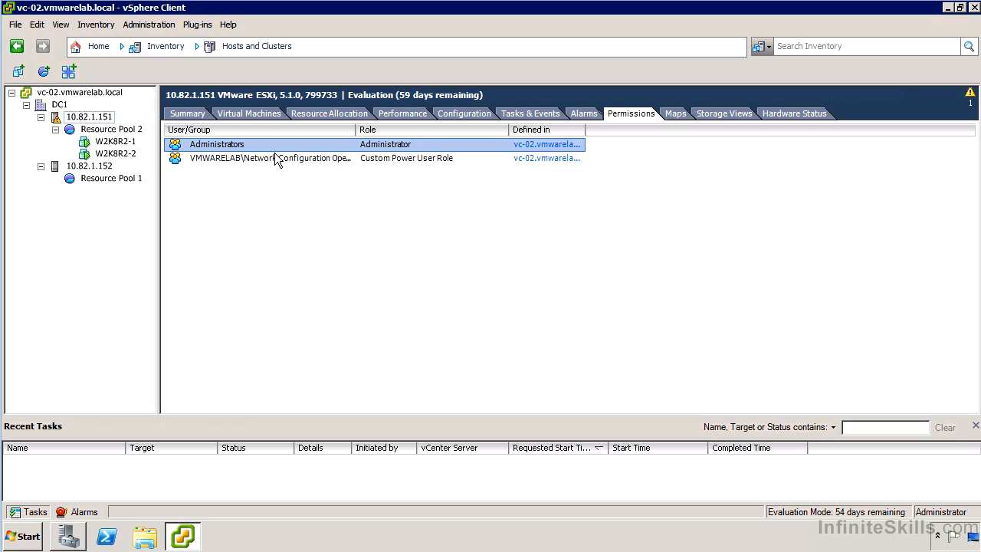
Widen the User/Group, Role and Defined in columns of the host's permission list to show their full entries.
{"action": "left_click_drag", "start_coordinate": [356, 125], "coordinate": [437, 128]}
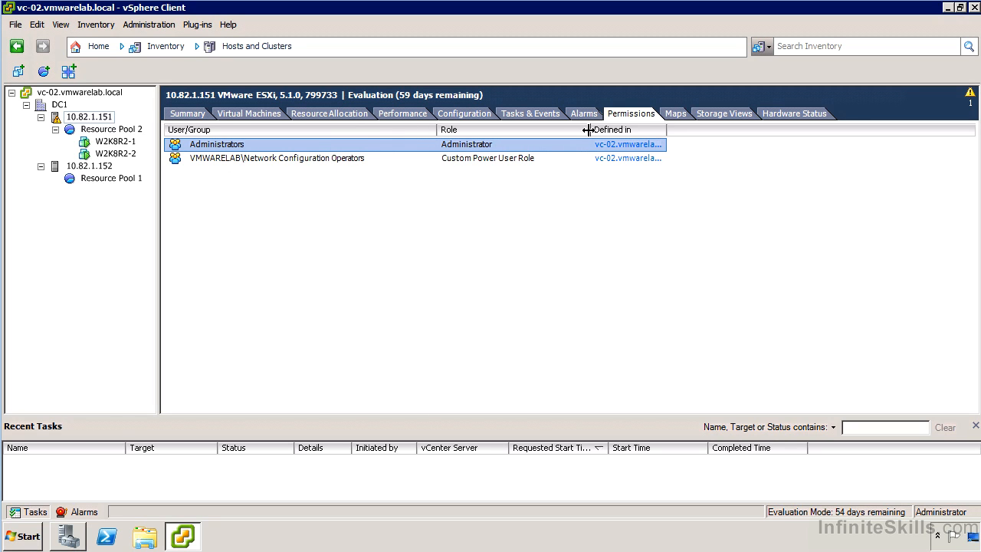
{"action": "left_click_drag", "start_coordinate": [590, 129], "coordinate": [604, 129]}
{"action": "left_click_drag", "start_coordinate": [681, 129], "coordinate": [794, 130]}
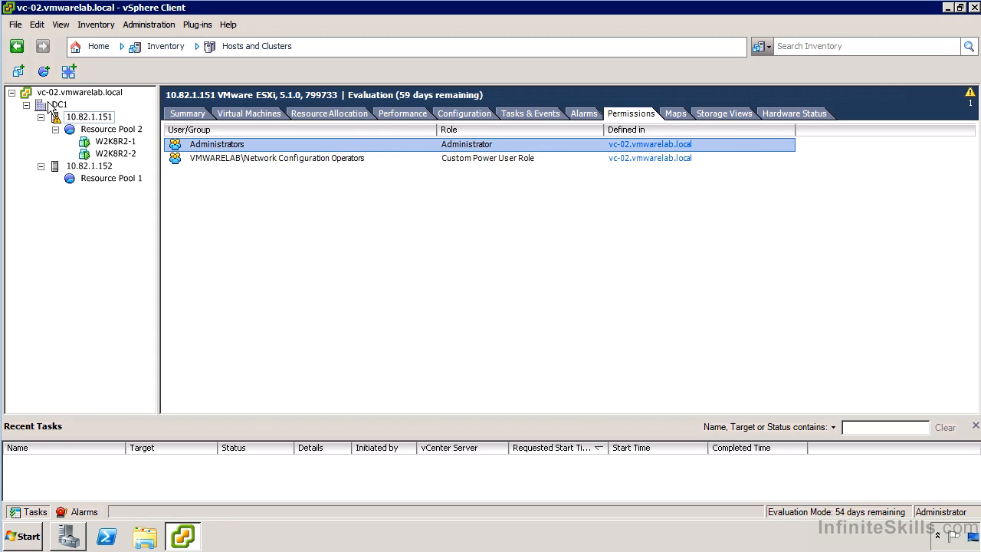
{"action": "right_click", "coordinate": [103, 118]}
{"action": "left_click", "coordinate": [186, 234]}
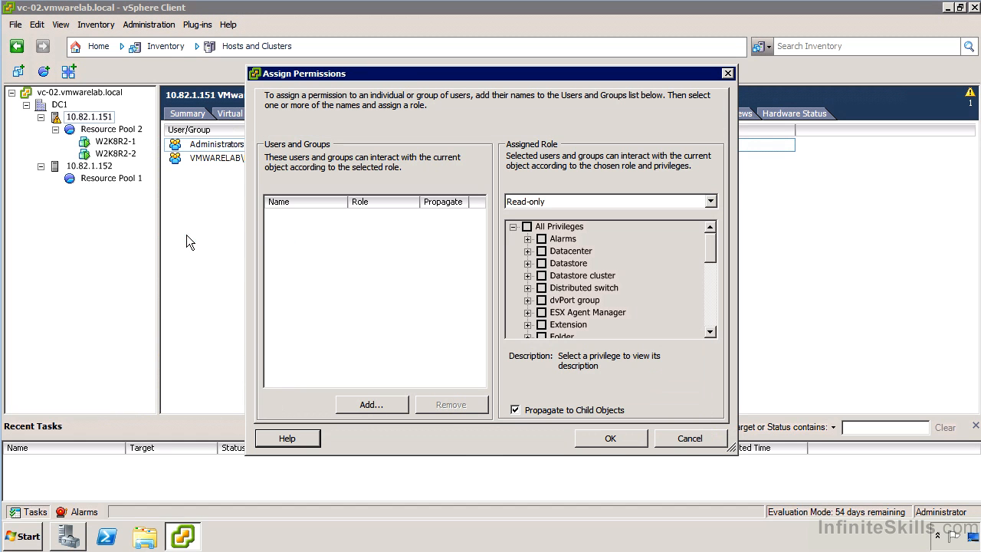
{"action": "left_click", "coordinate": [371, 405]}
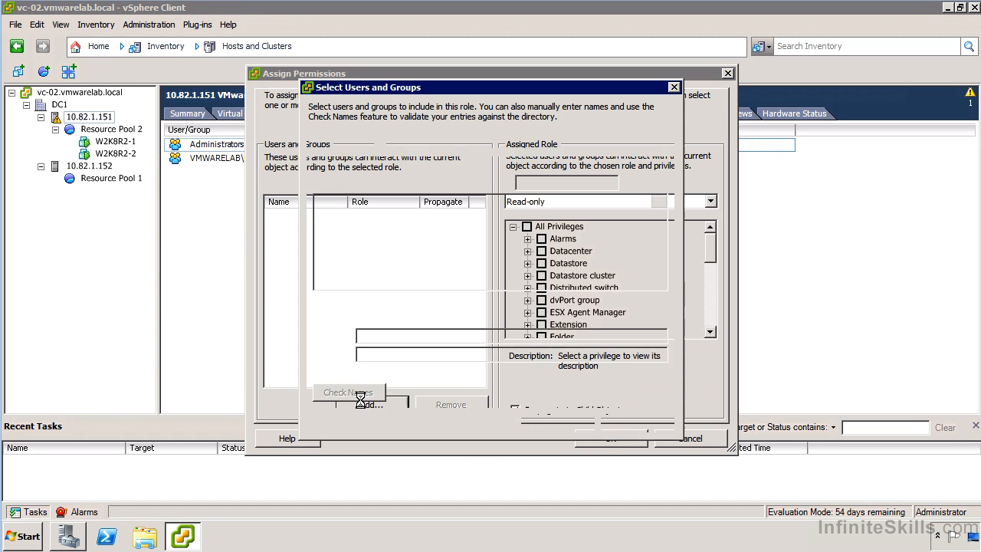
{"action": "left_click", "coordinate": [416, 142]}
{"action": "left_click", "coordinate": [417, 142]}
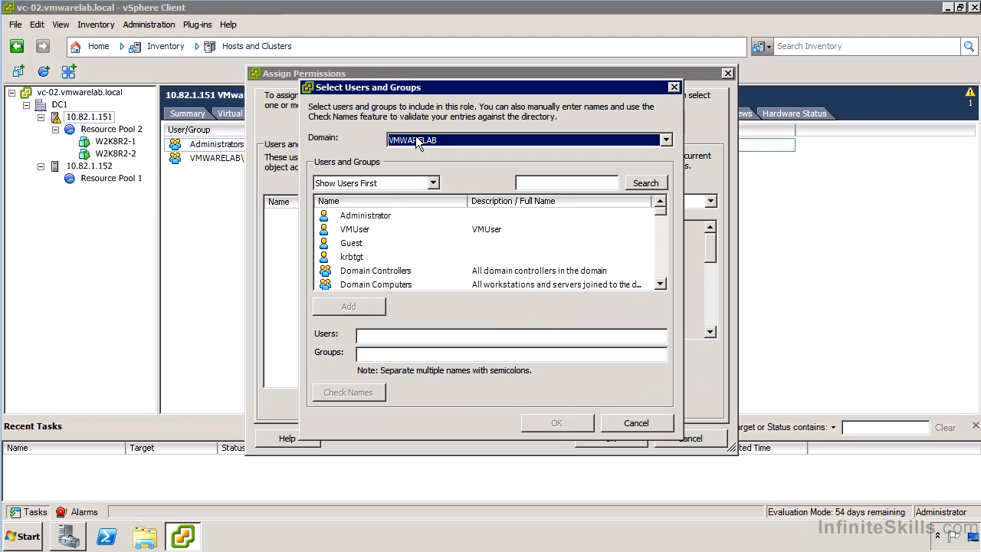
{"action": "left_click", "coordinate": [368, 219]}
{"action": "double_click", "coordinate": [368, 221]}
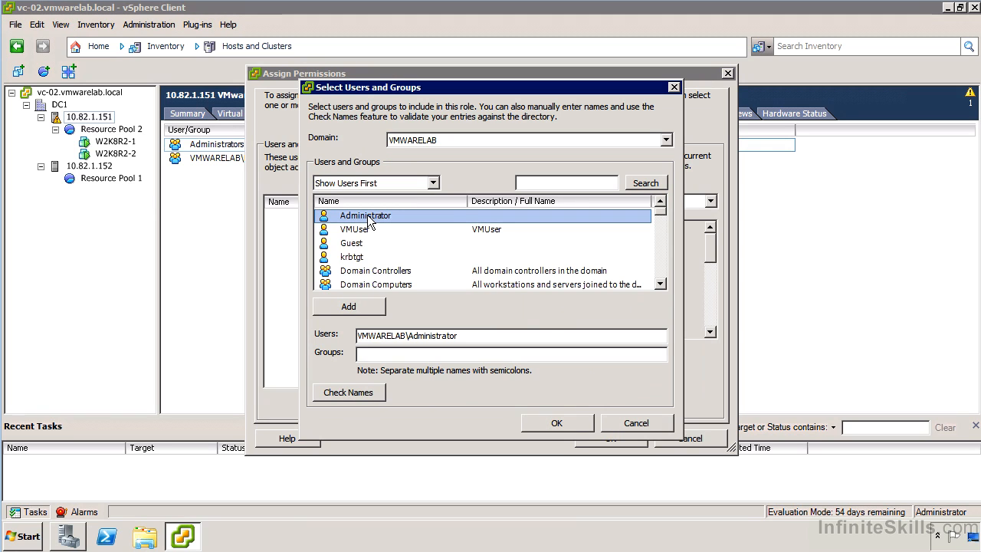
{"action": "left_click", "coordinate": [545, 427]}
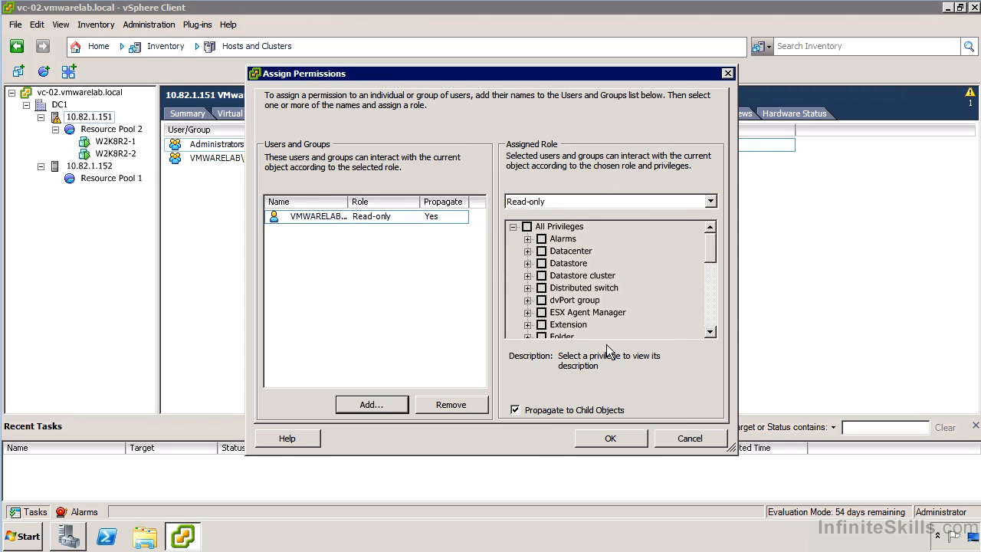
{"action": "left_click", "coordinate": [690, 438]}
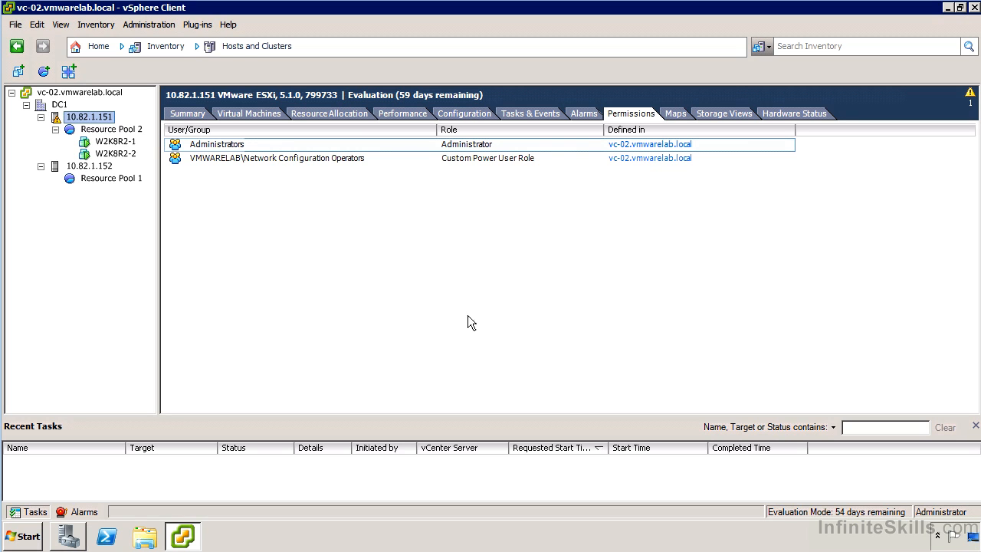
Check the permissions of virtual machine W2K8R2-1 and look at its available actions, including the one for adding a permission.
{"action": "left_click", "coordinate": [119, 143]}
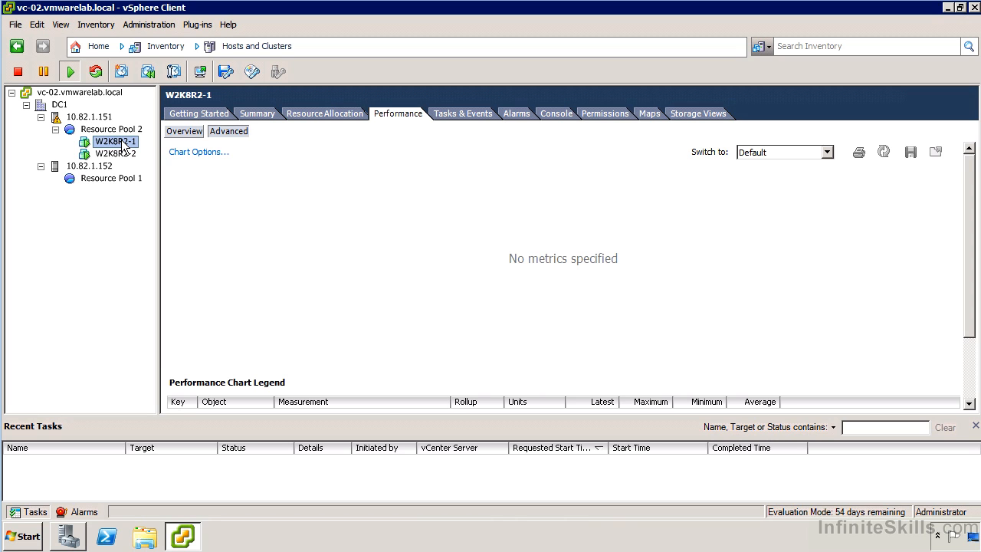
{"action": "left_click", "coordinate": [598, 115]}
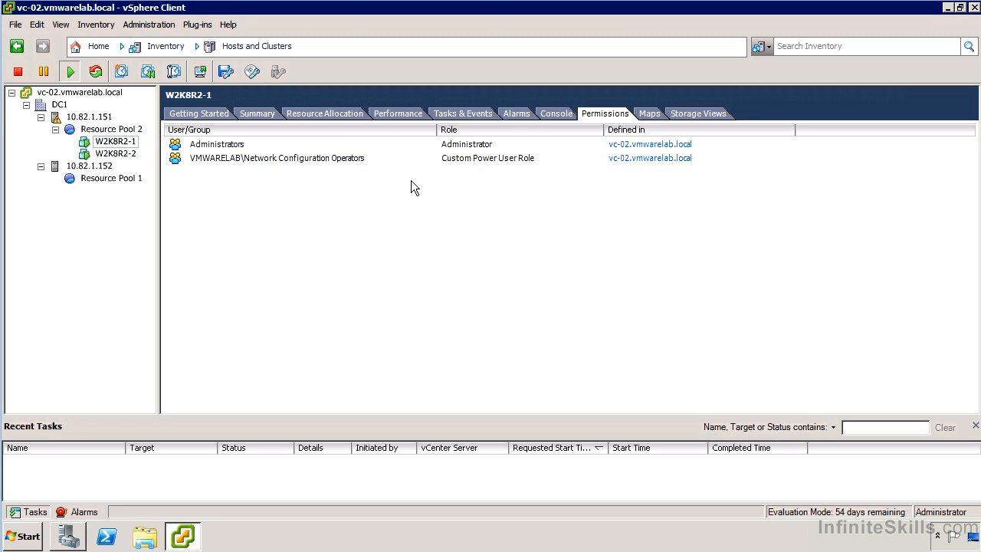
{"action": "right_click", "coordinate": [114, 142]}
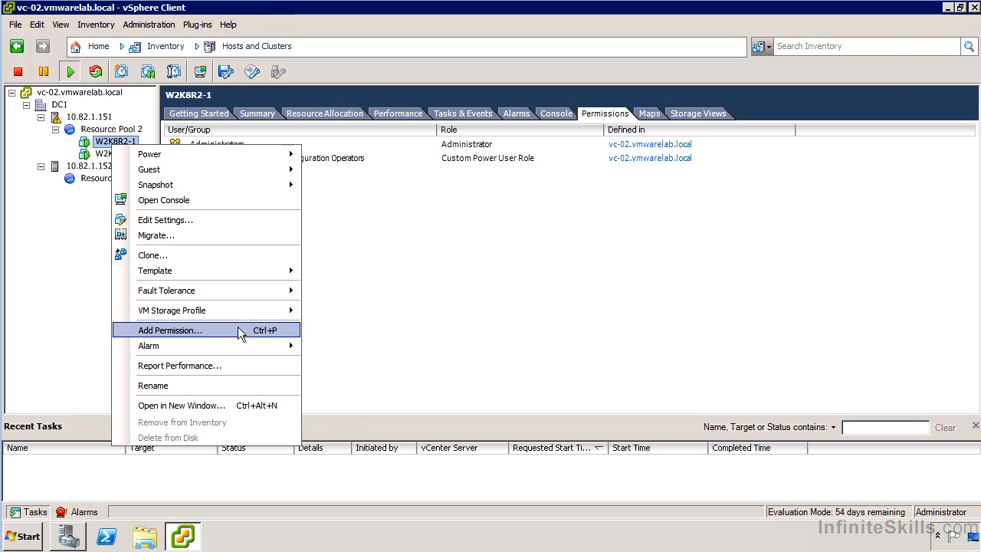
{"action": "left_click", "coordinate": [385, 303]}
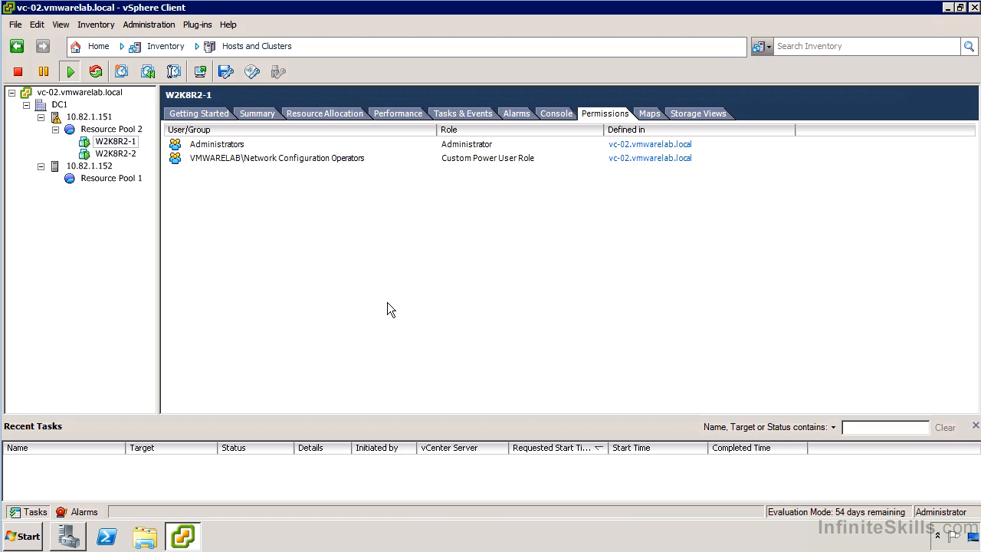
Review the permissions of the vCenter server and datacenter DC1, and look at the actions available for DC1.
{"action": "left_click", "coordinate": [82, 98]}
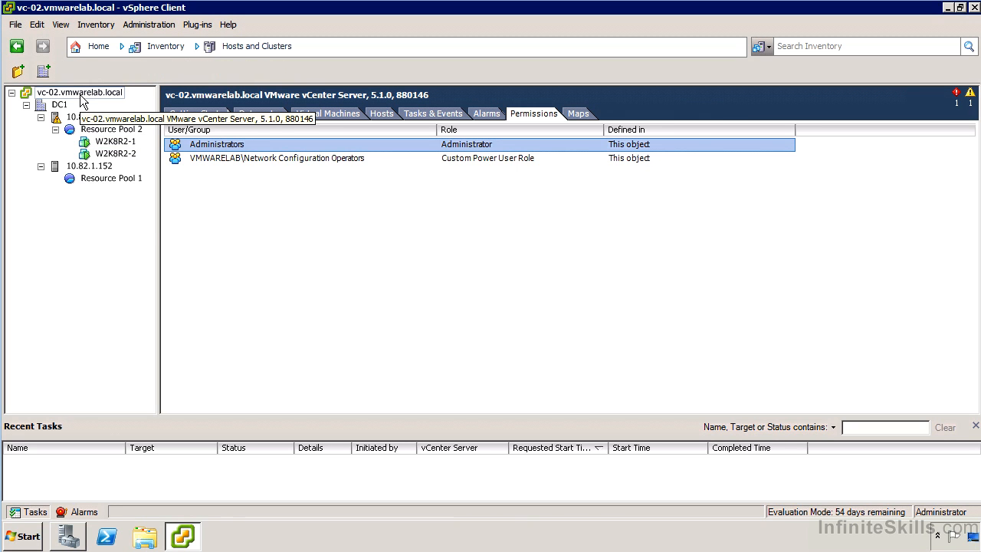
{"action": "left_click", "coordinate": [67, 106]}
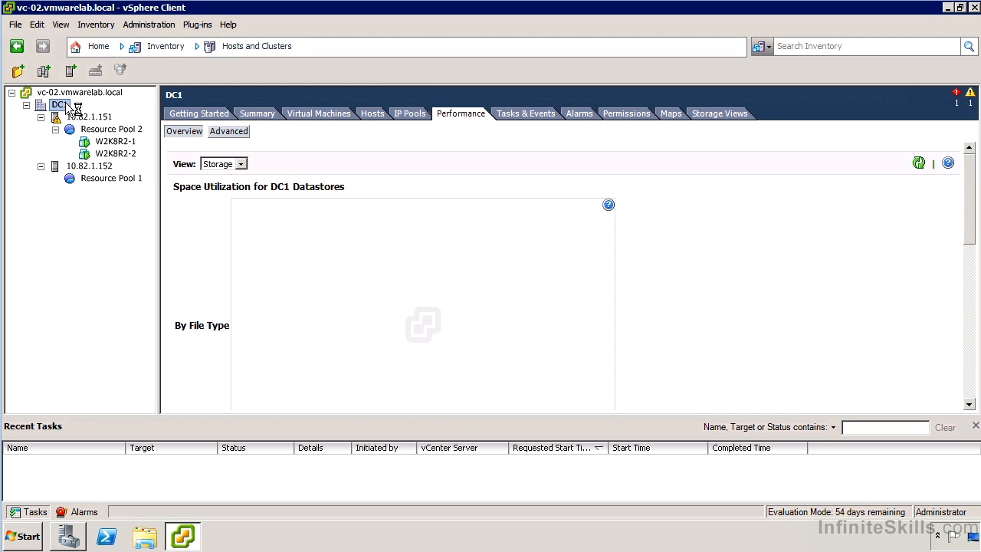
{"action": "left_click", "coordinate": [641, 113]}
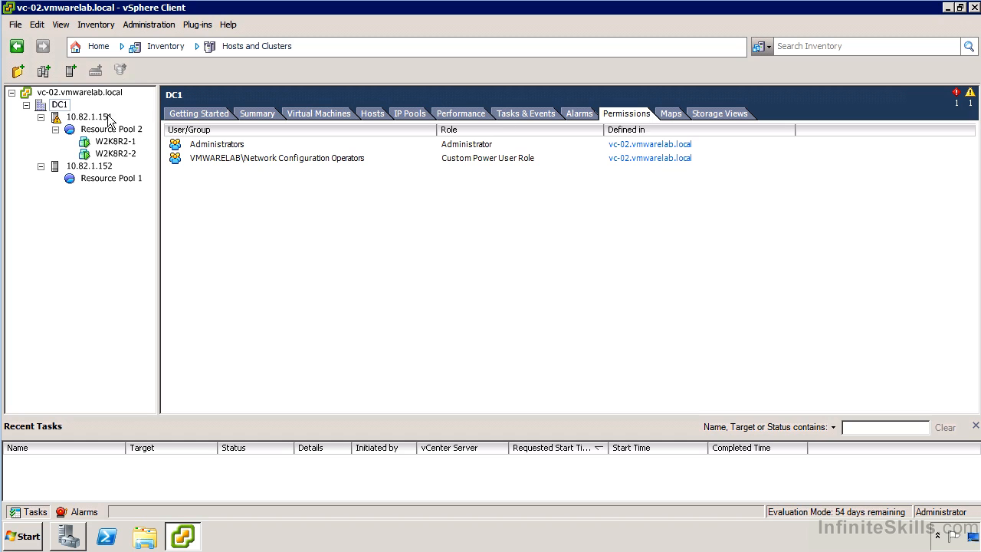
{"action": "right_click", "coordinate": [59, 106]}
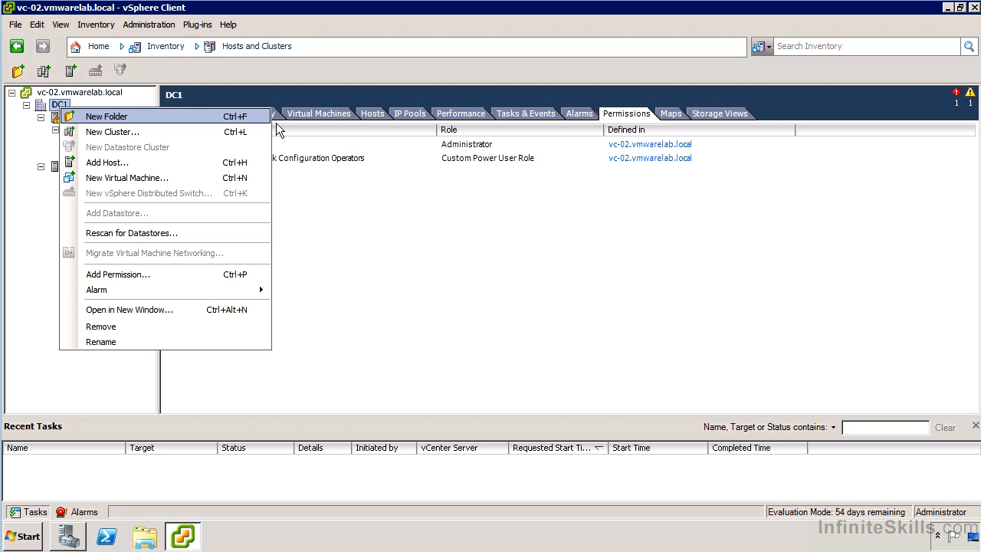
{"action": "left_click", "coordinate": [335, 190]}
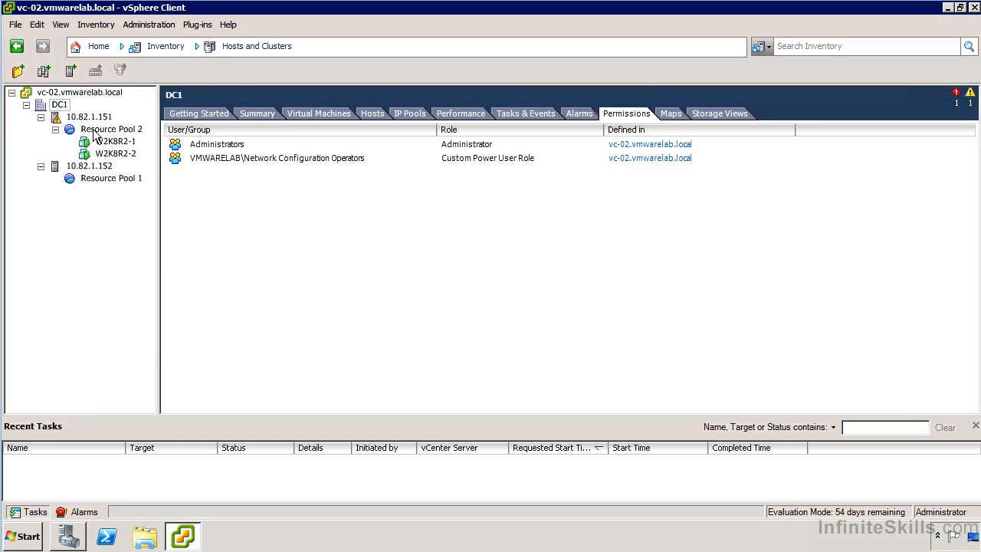